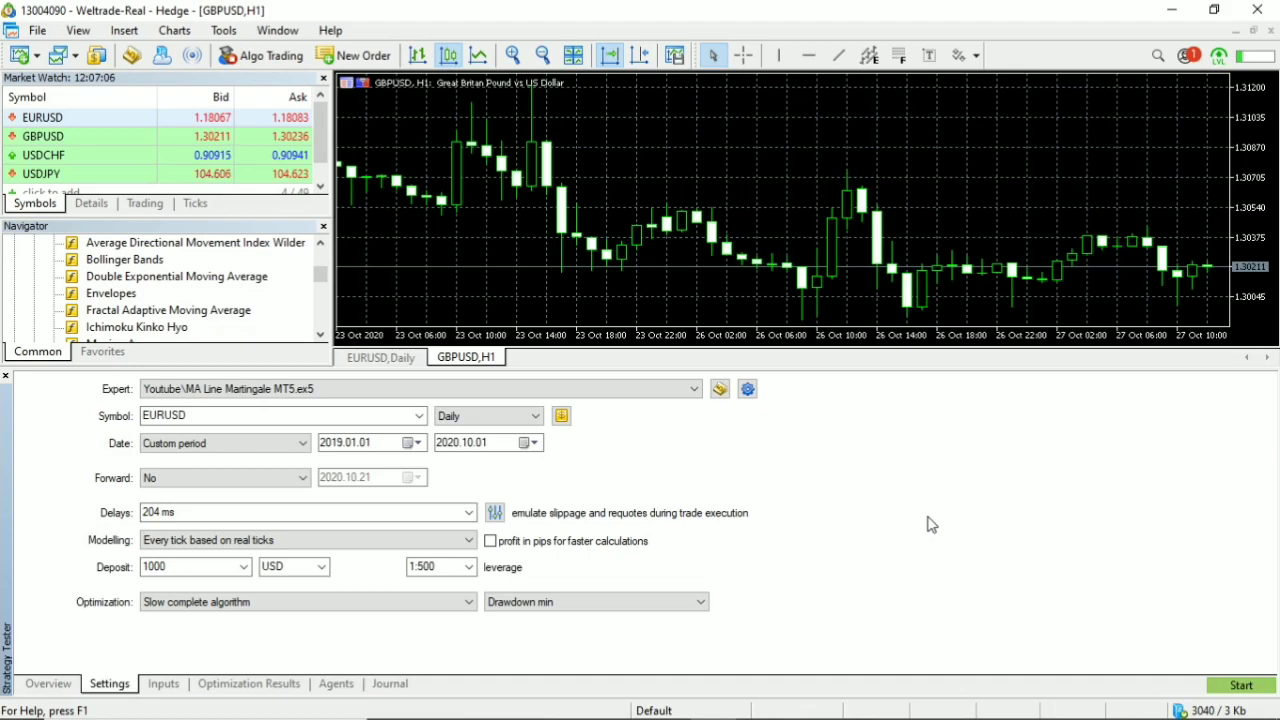
# Step: Set optimization to Slow complete algorithm with the Drawdown min criterion, and the execution delay to the last server ping of 203 ms
pyautogui.click(371, 604)
pyautogui.click(339, 632)
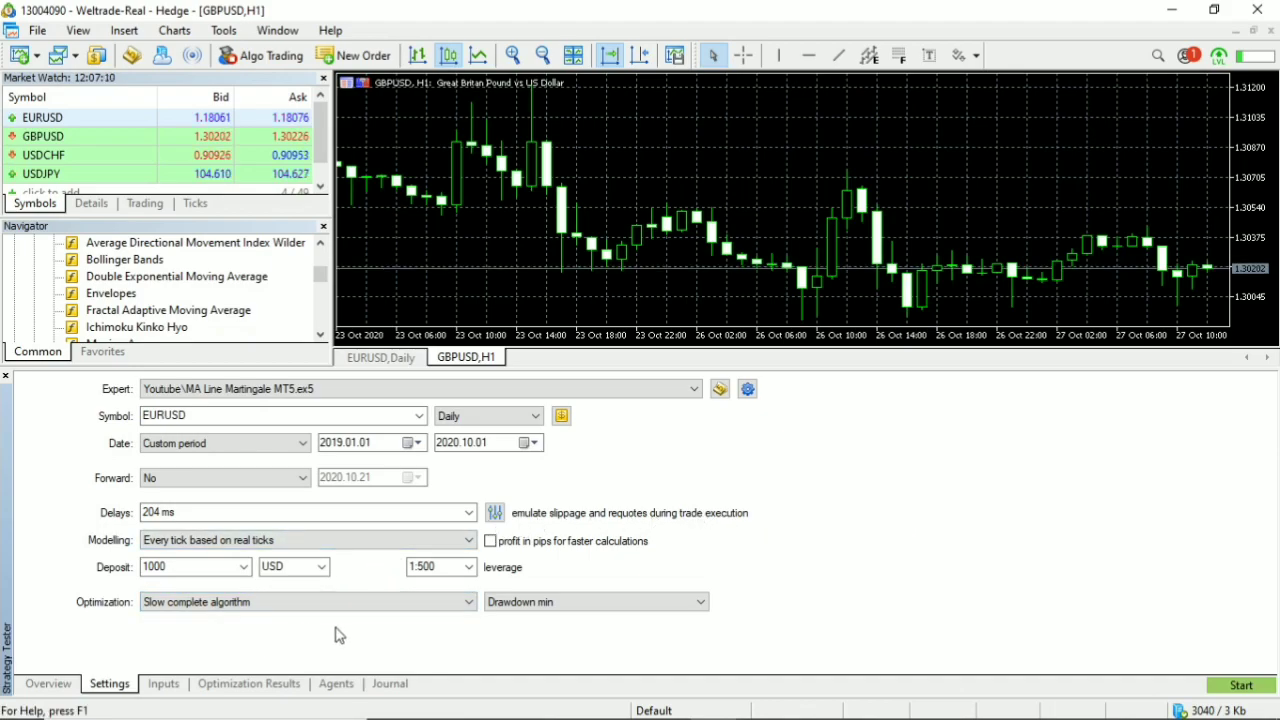
pyautogui.click(578, 604)
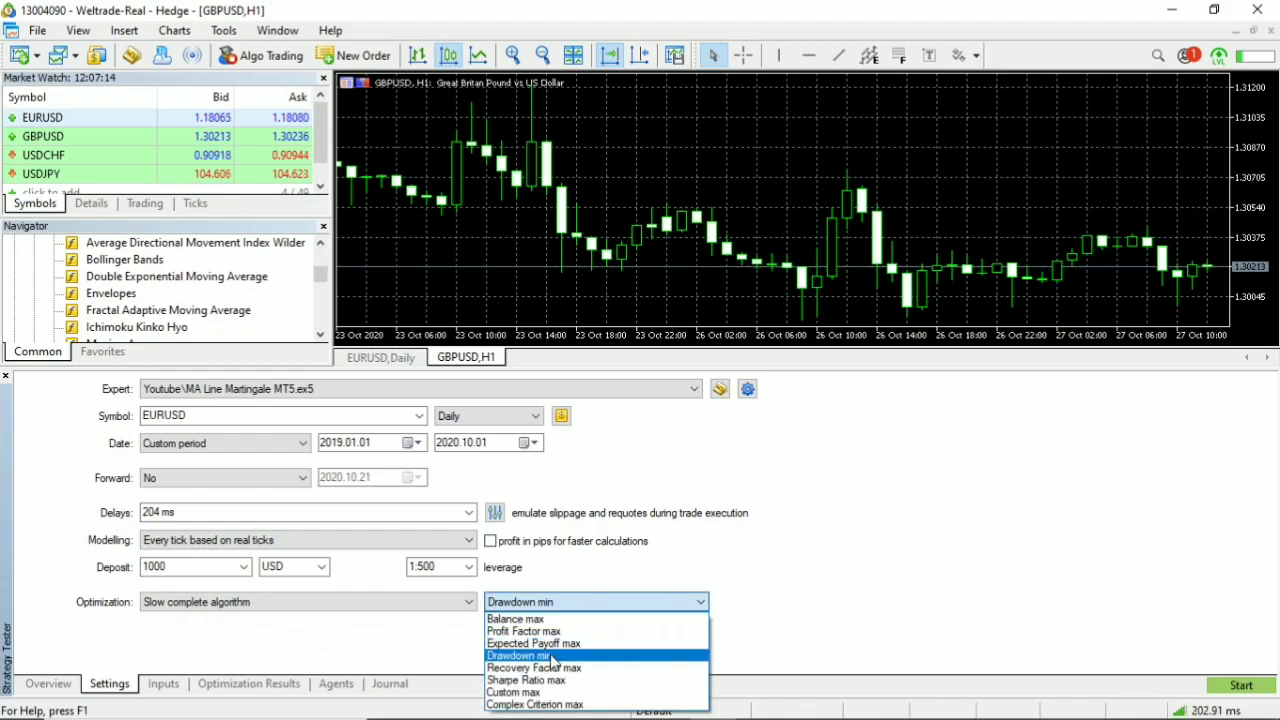
pyautogui.click(553, 660)
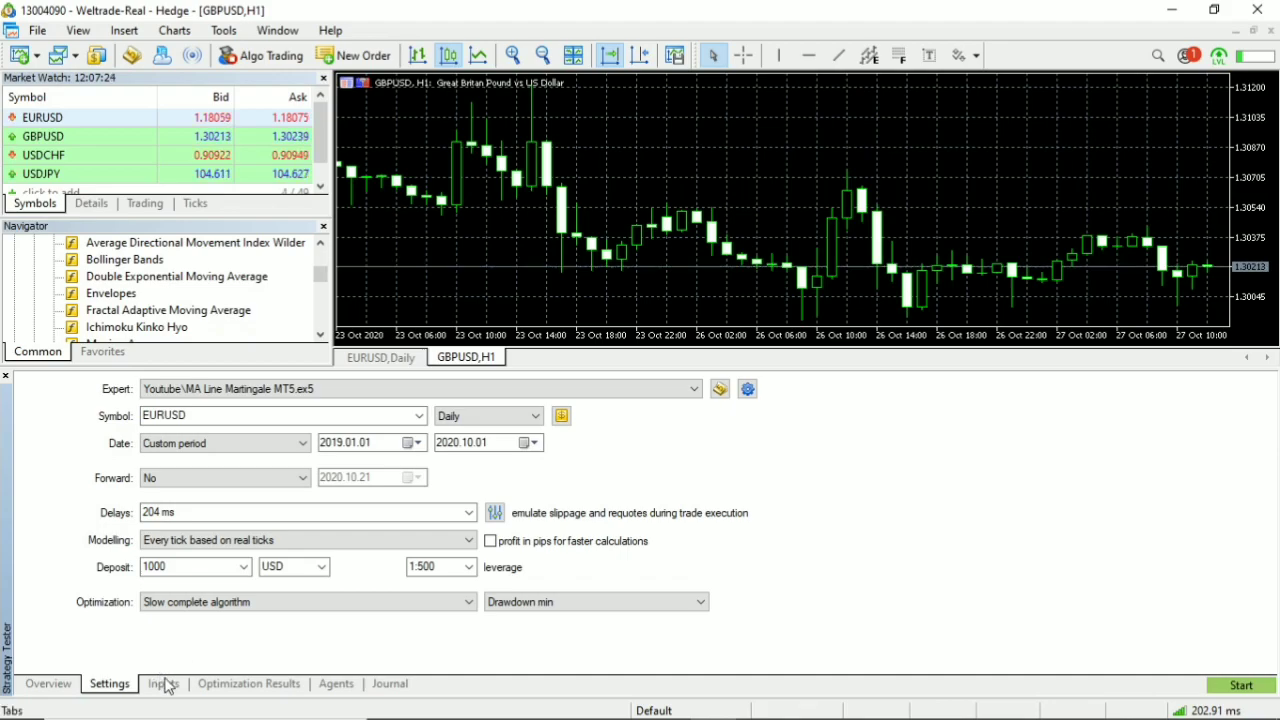
pyautogui.click(469, 513)
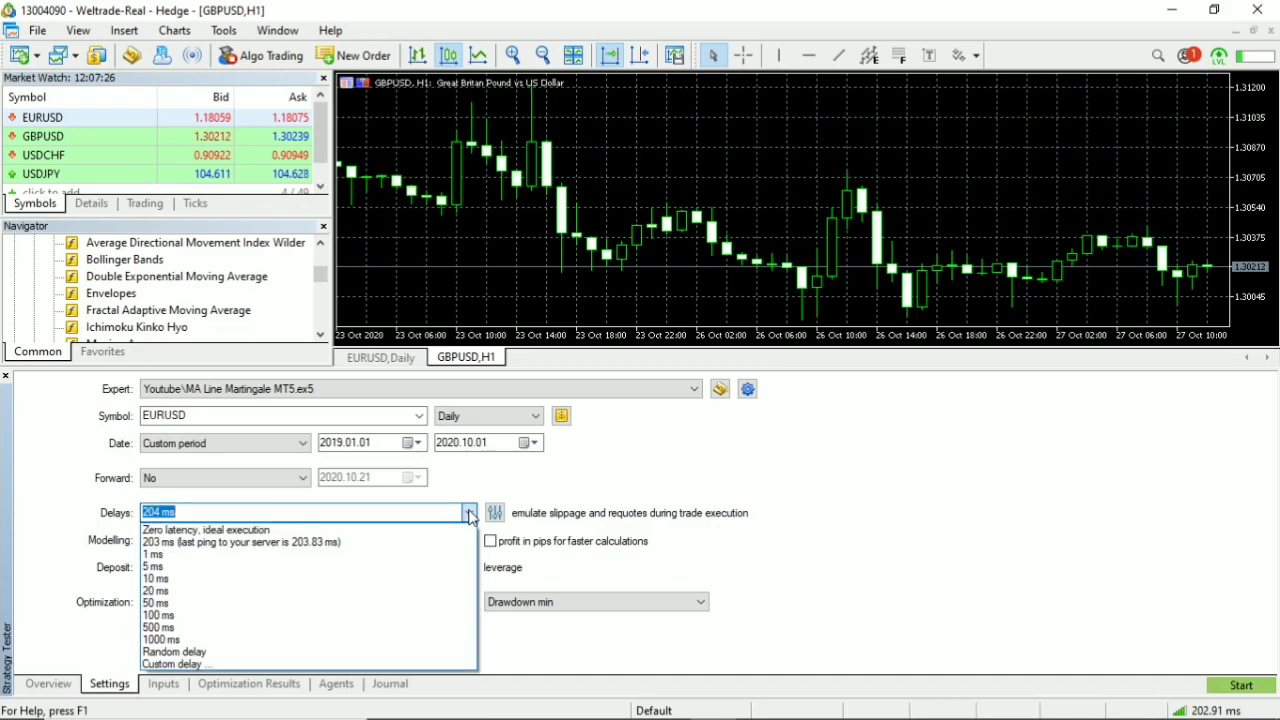
pyautogui.click(330, 542)
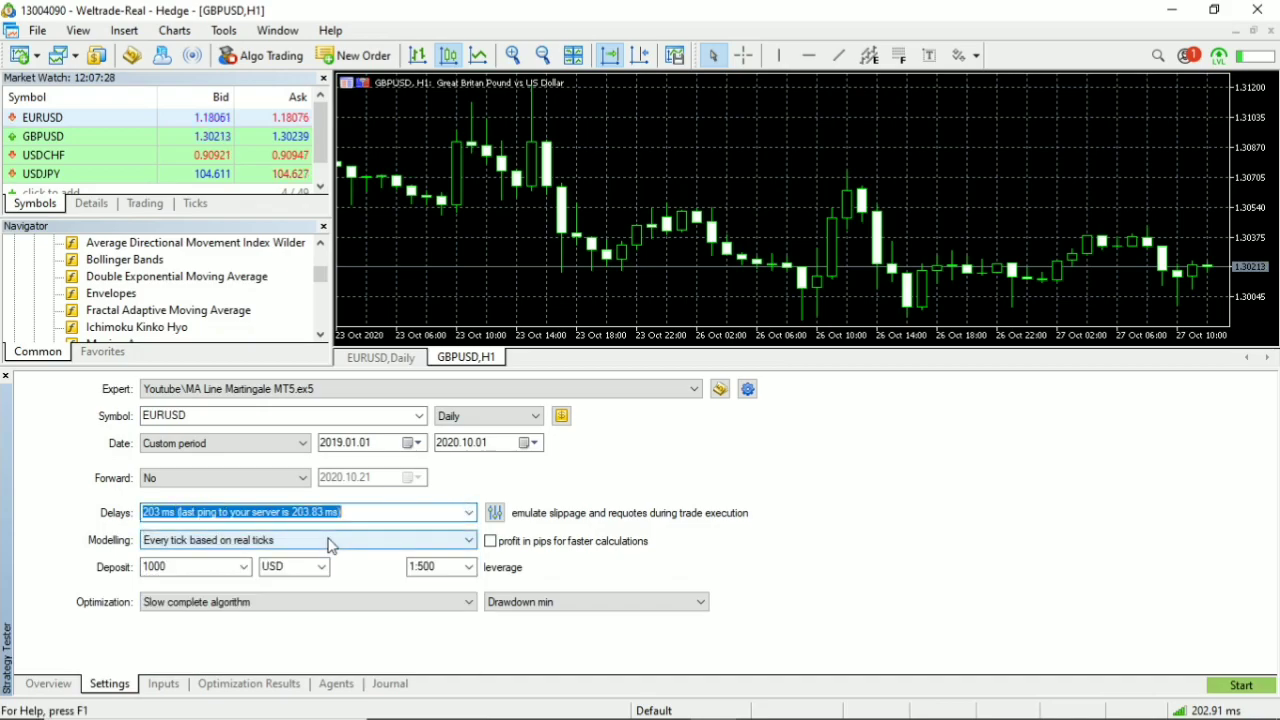
# Step: Enable optimization of the expert's Stop_Loss, Take_Profit and MA_Period inputs
pyautogui.click(165, 686)
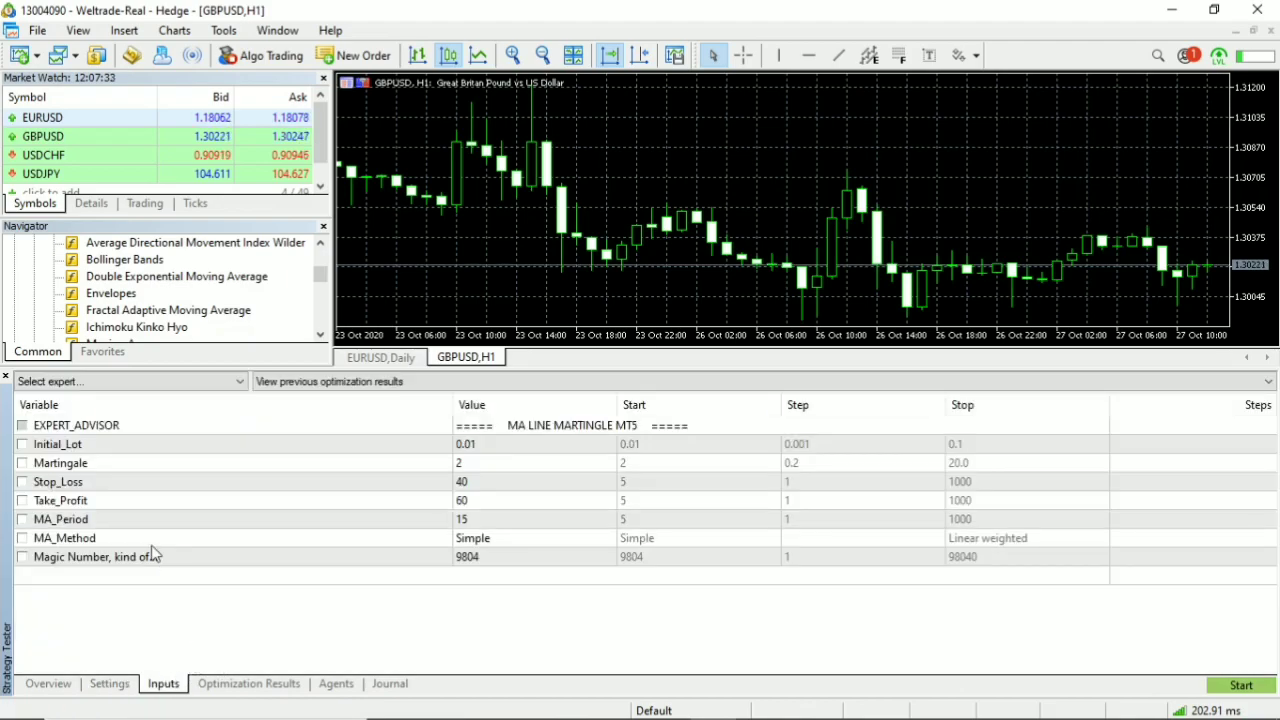
pyautogui.click(22, 482)
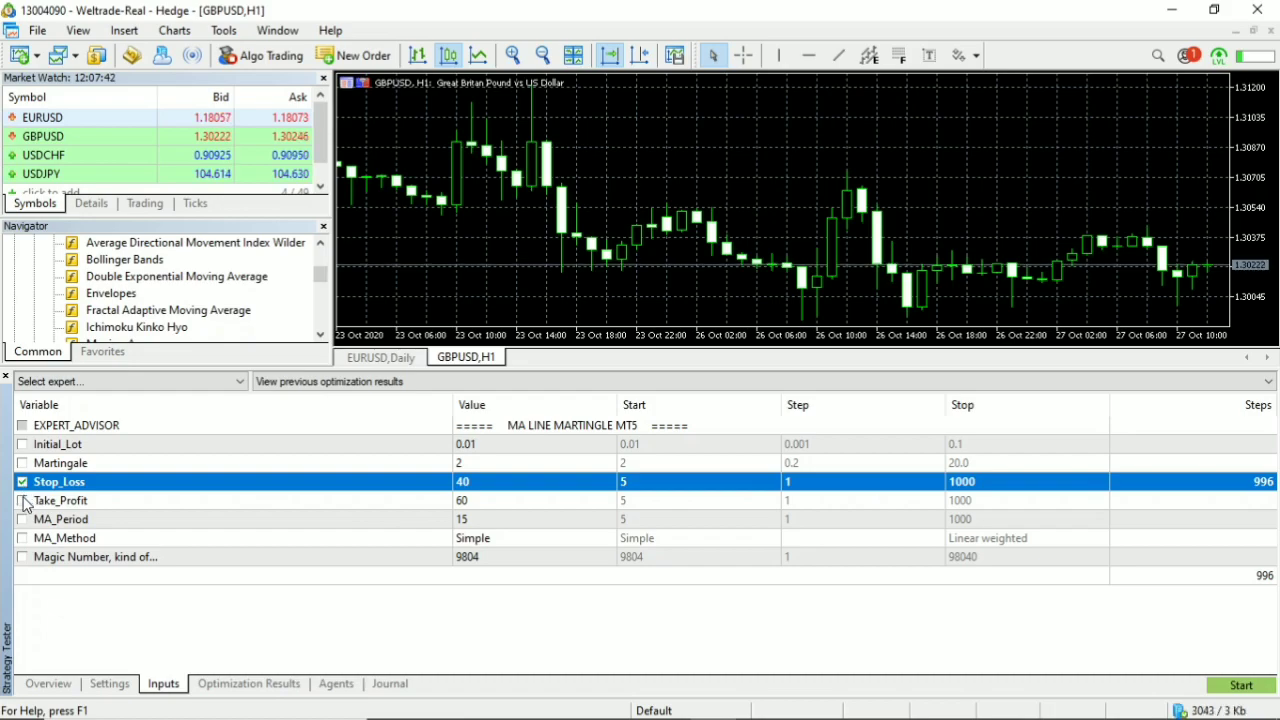
pyautogui.click(22, 501)
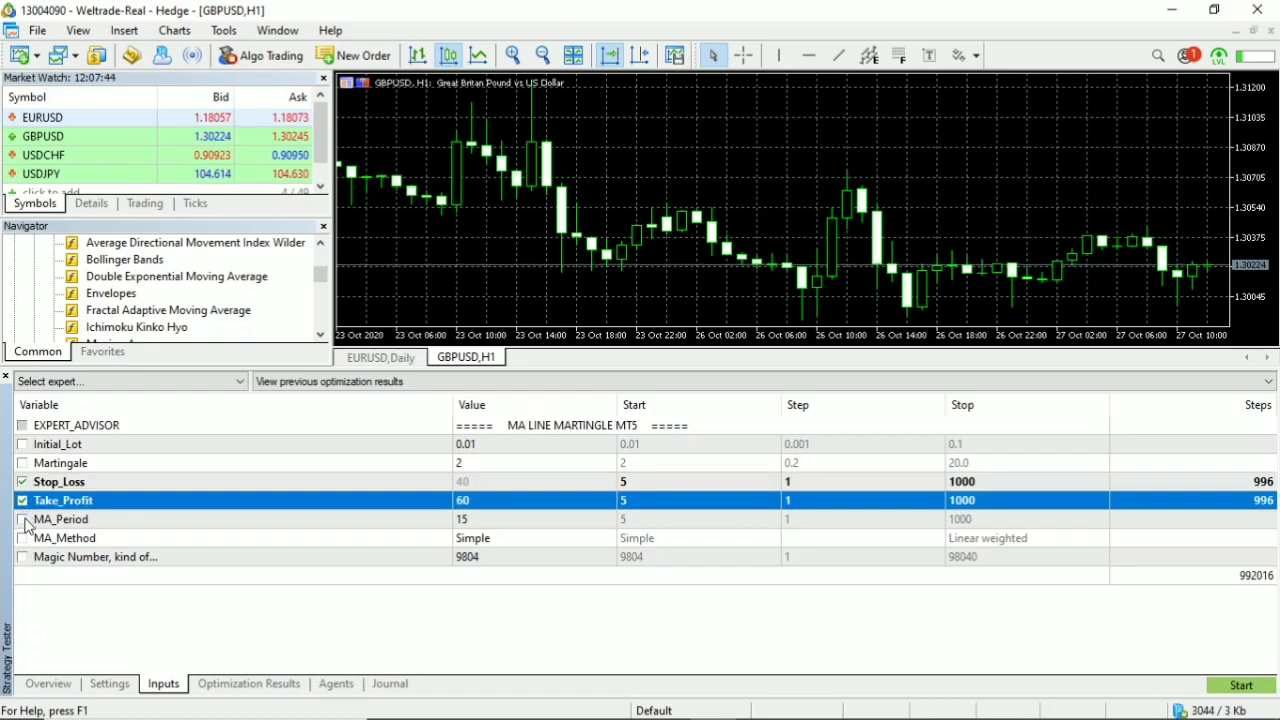
pyautogui.click(26, 524)
pyautogui.click(23, 520)
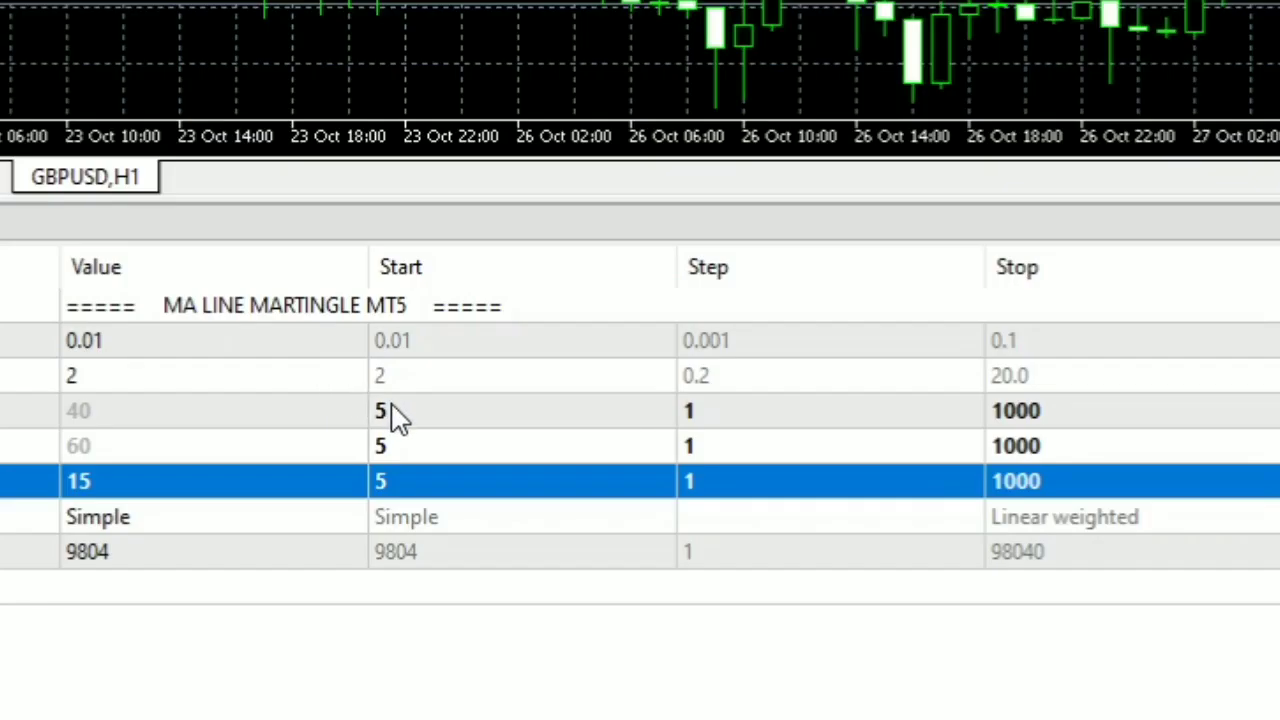
# Step: Set the Stop_Loss optimization range to start at 30, step by 5 and stop at 100
pyautogui.click(399, 412)
pyautogui.click(400, 411)
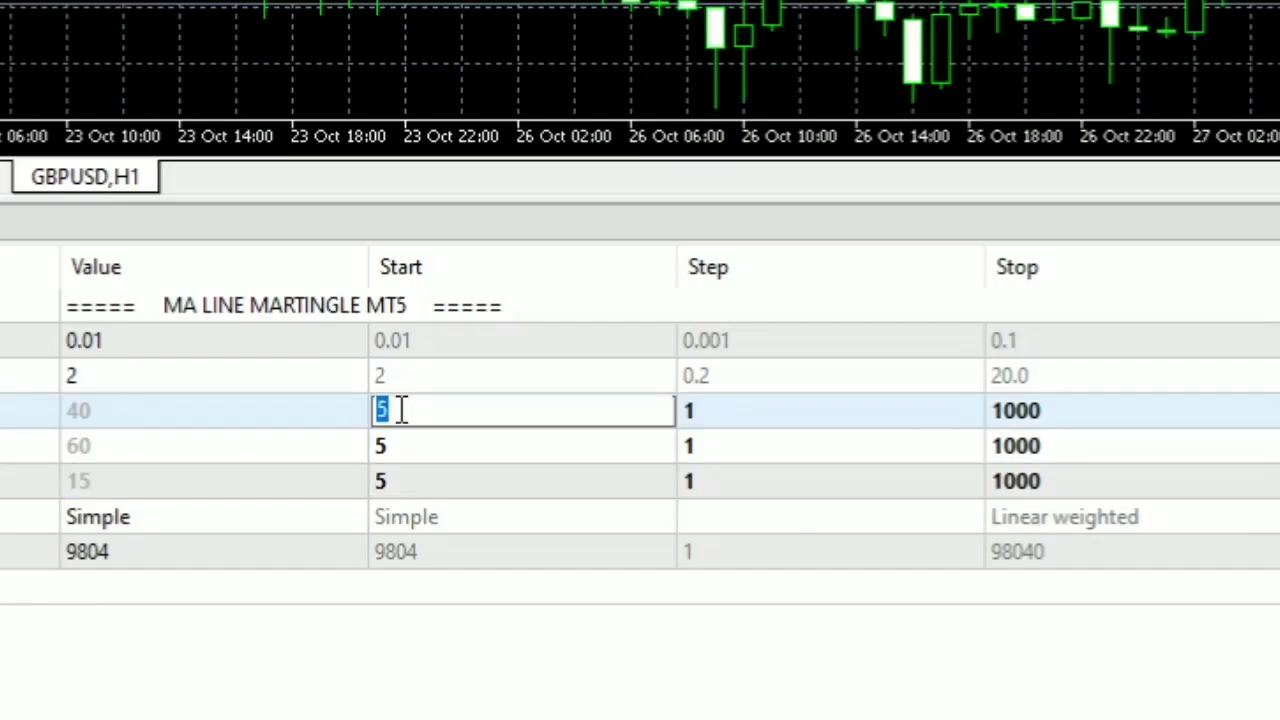
pyautogui.write('30')
pyautogui.press('Return')
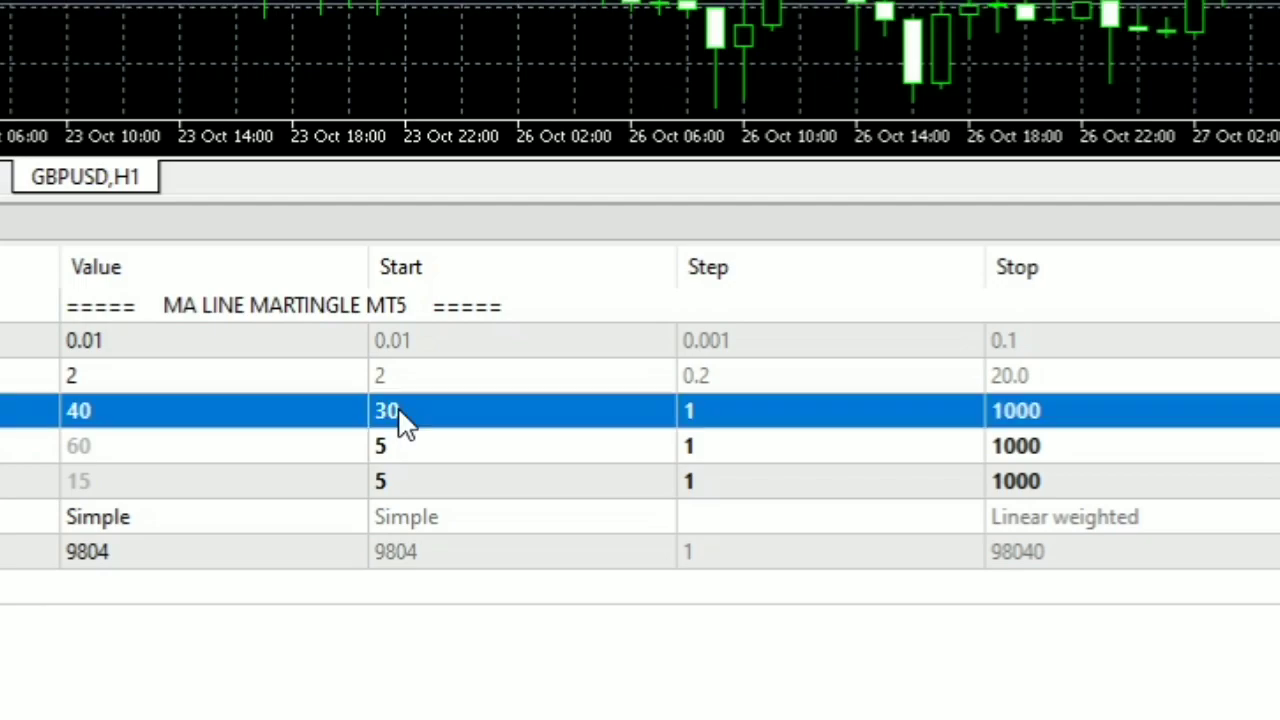
pyautogui.click(698, 414)
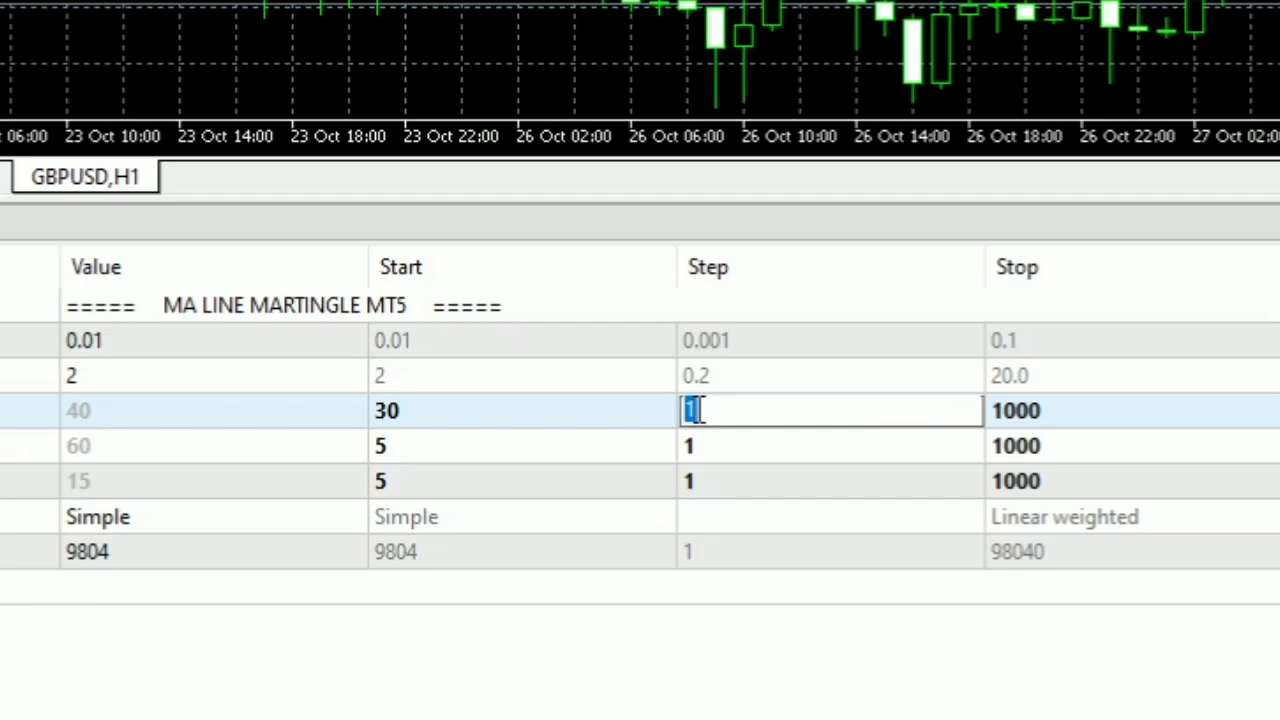
pyautogui.write('5')
pyautogui.click(1042, 415)
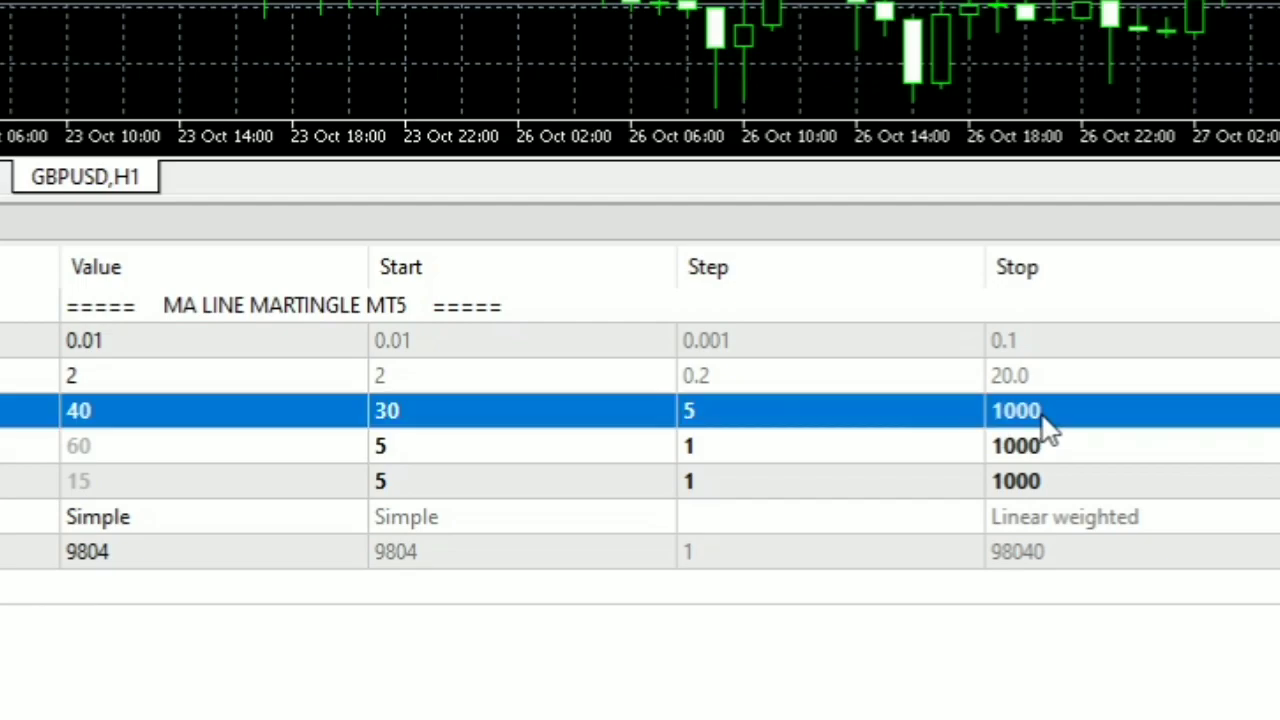
pyautogui.click(1049, 414)
pyautogui.write('100')
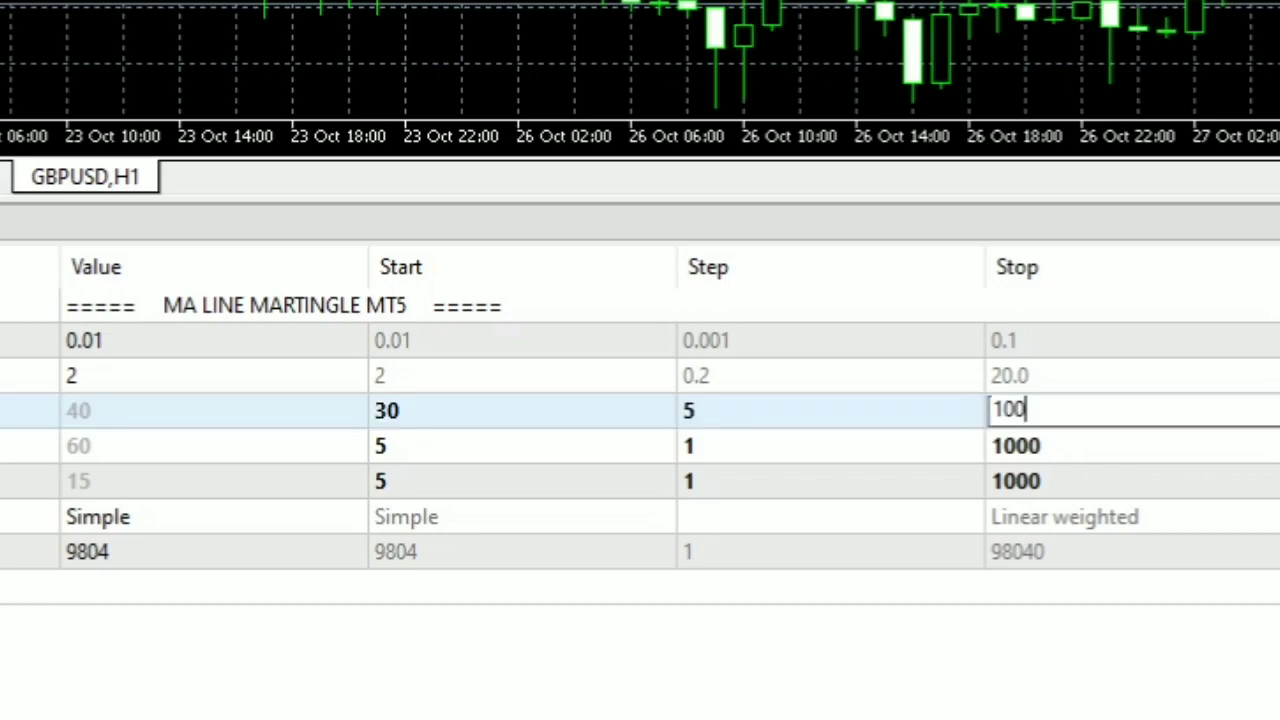
pyautogui.press('Return')
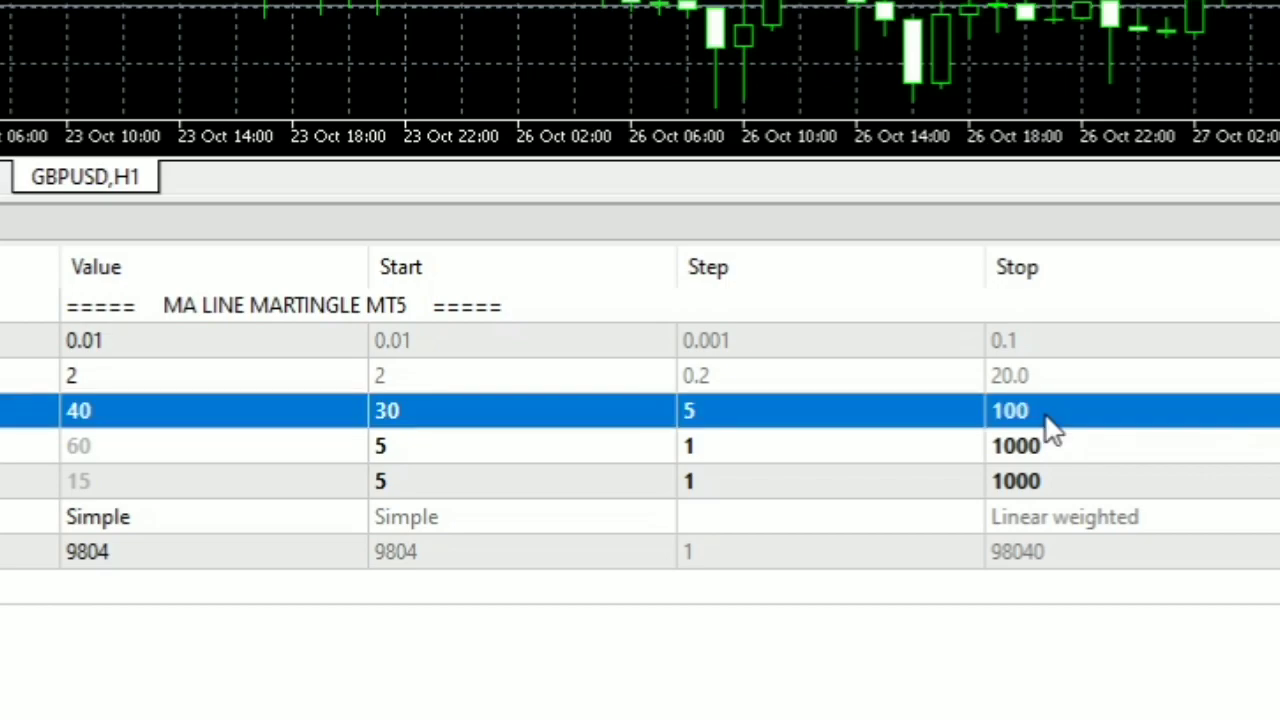
# Step: Set the start of the Take_Profit optimization range to 30
pyautogui.click(396, 448)
pyautogui.write('30')
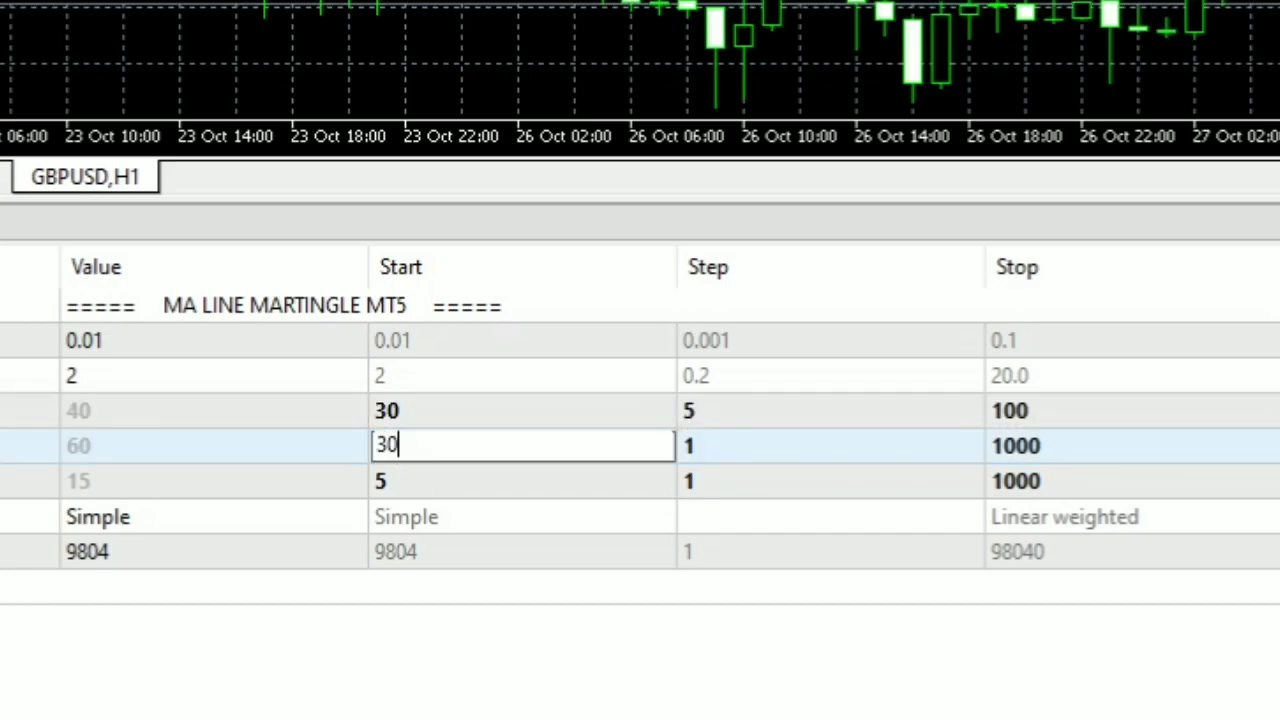
pyautogui.press('Return')
# Step: Change the step of the Stop_Loss optimization range to 10
pyautogui.click(719, 410)
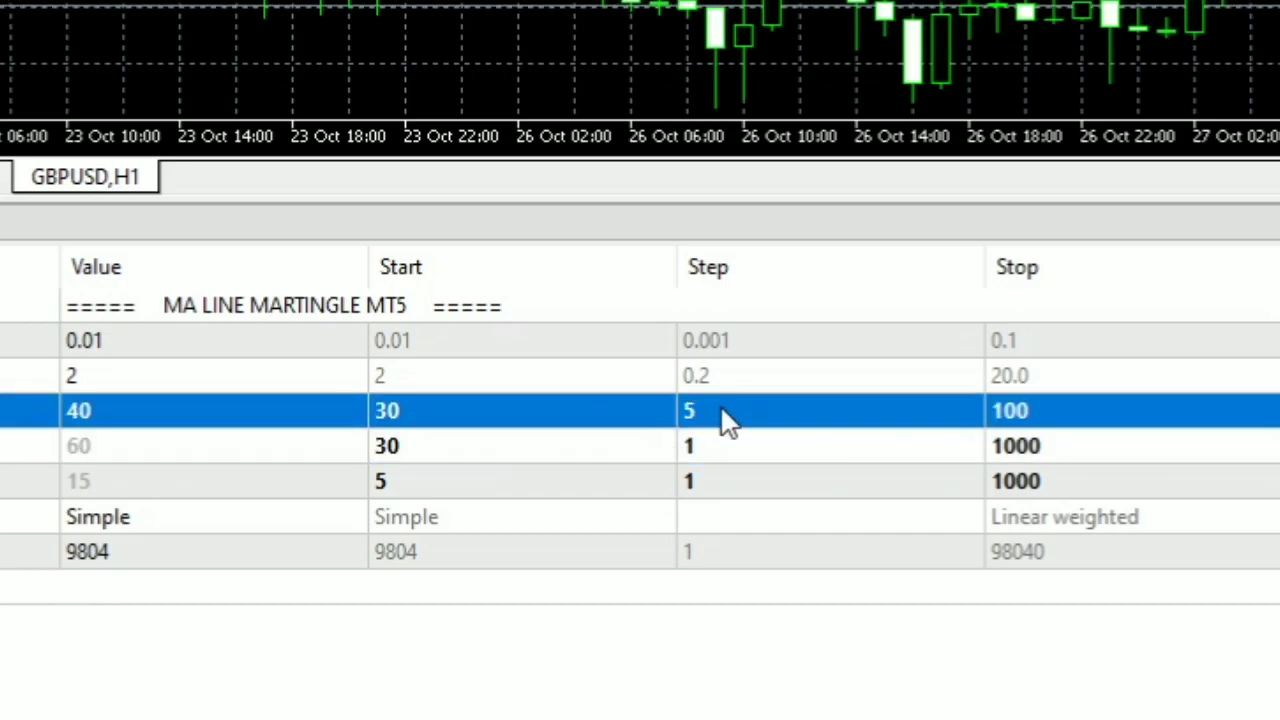
pyautogui.click(722, 411)
pyautogui.write('10')
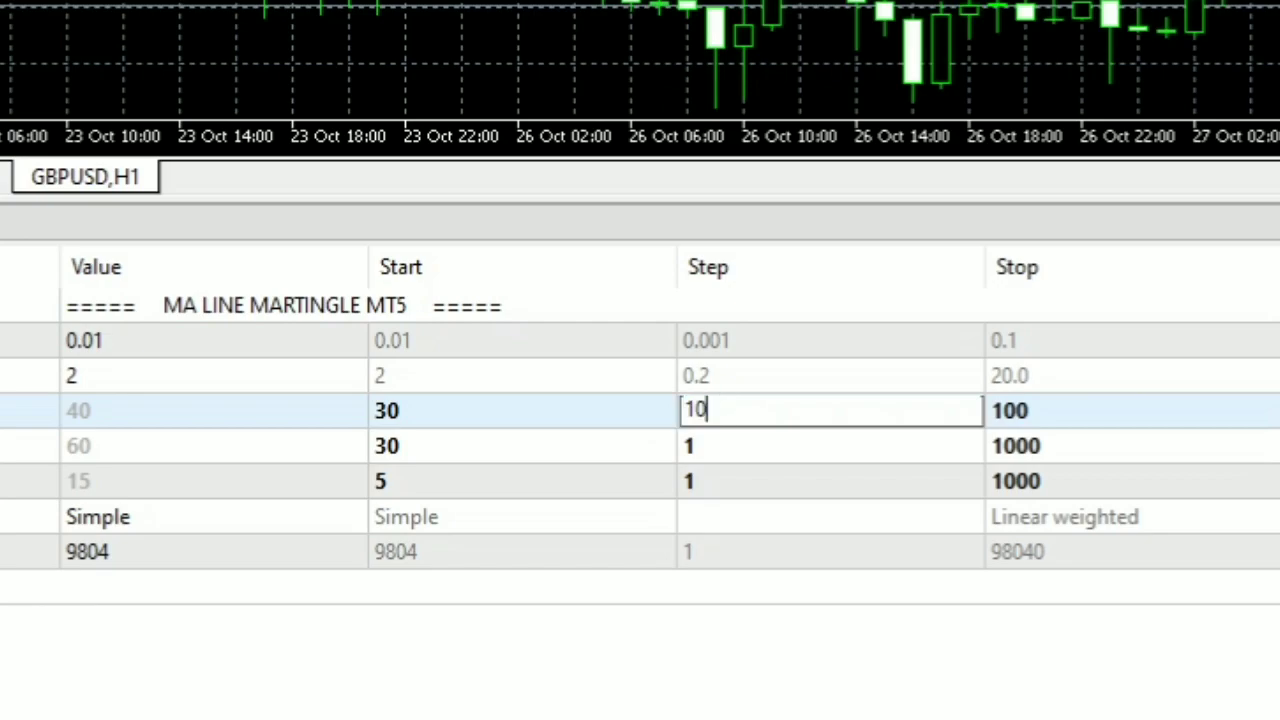
pyautogui.press('Return')
# Step: Set the Take_Profit optimization range to a step of 10 and a stop of 100
pyautogui.click(730, 446)
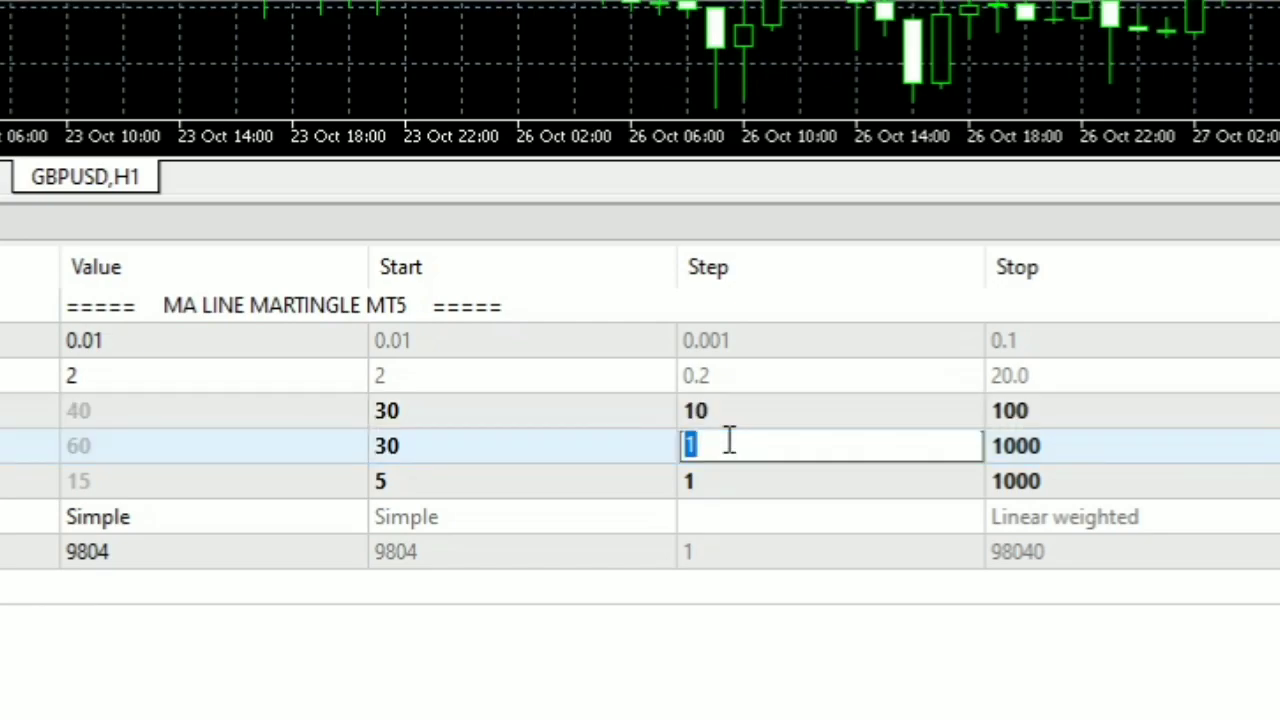
pyautogui.write('10')
pyautogui.press('Return')
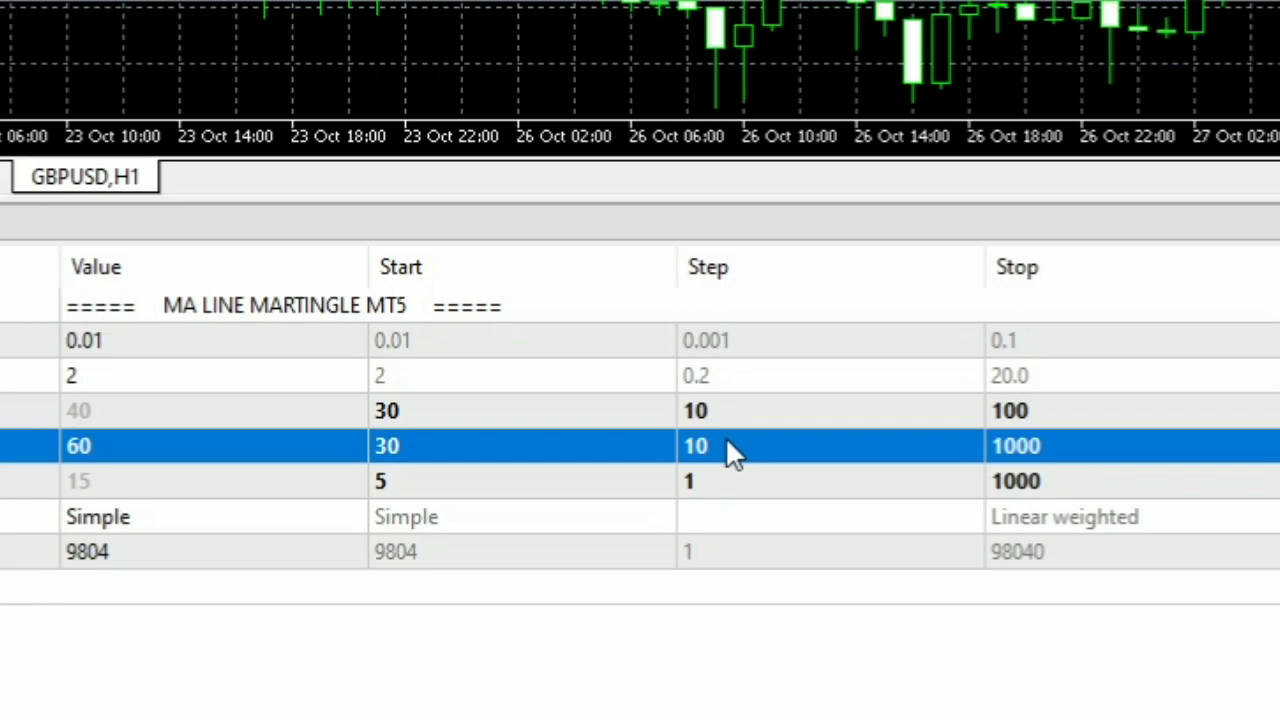
pyautogui.click(1009, 440)
pyautogui.write('100')
pyautogui.press('Return')
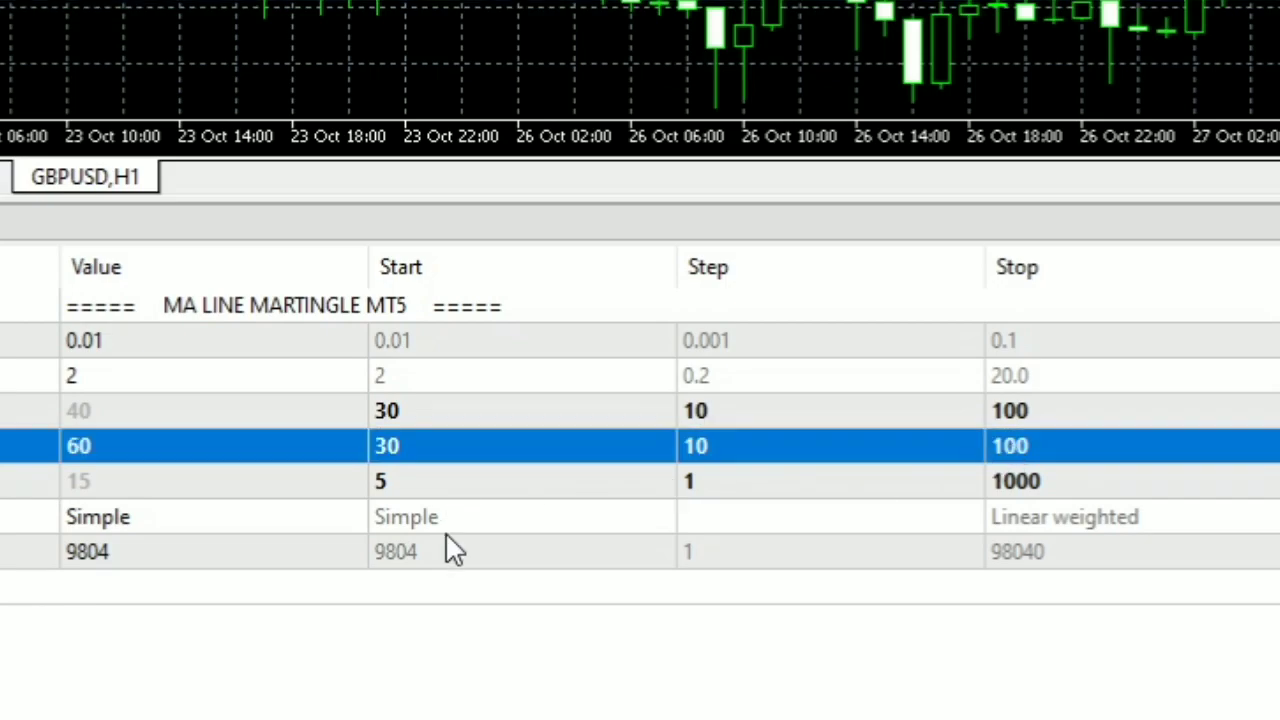
# Step: Keep the MA_Period range's start at 5 and set its step to 5 and its stop to 20
pyautogui.click(405, 485)
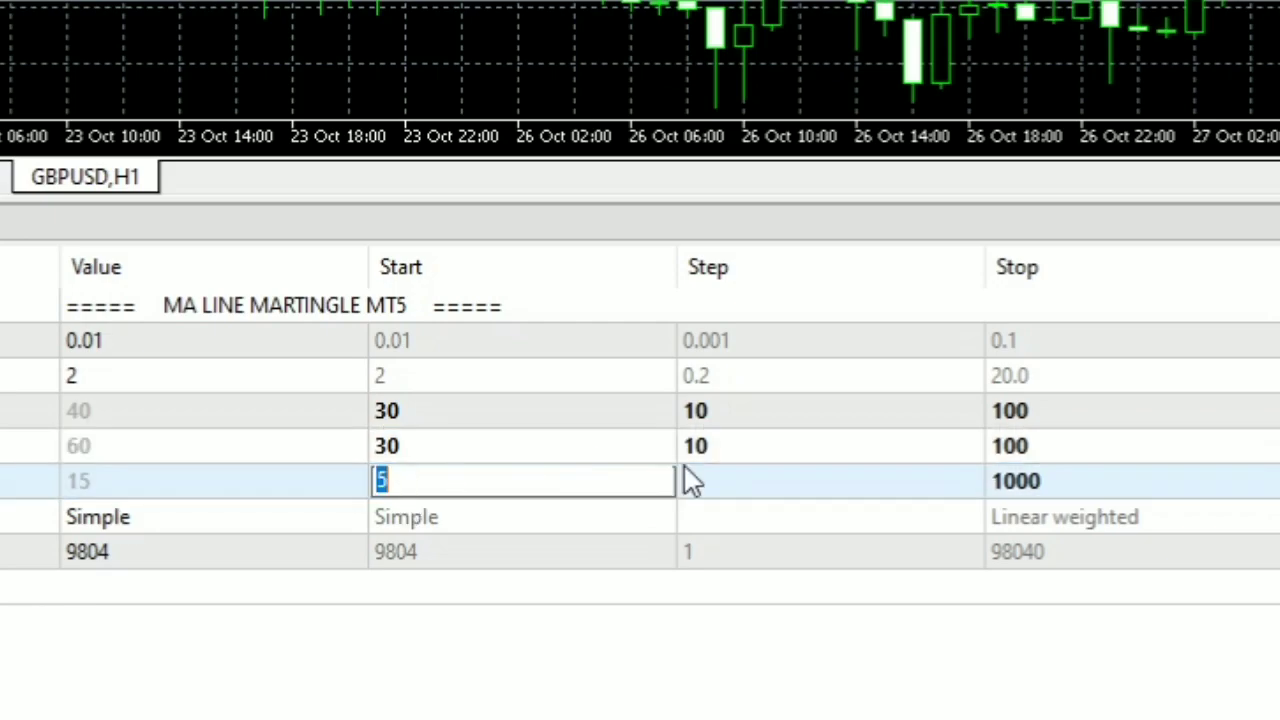
pyautogui.click(778, 480)
pyautogui.write('5')
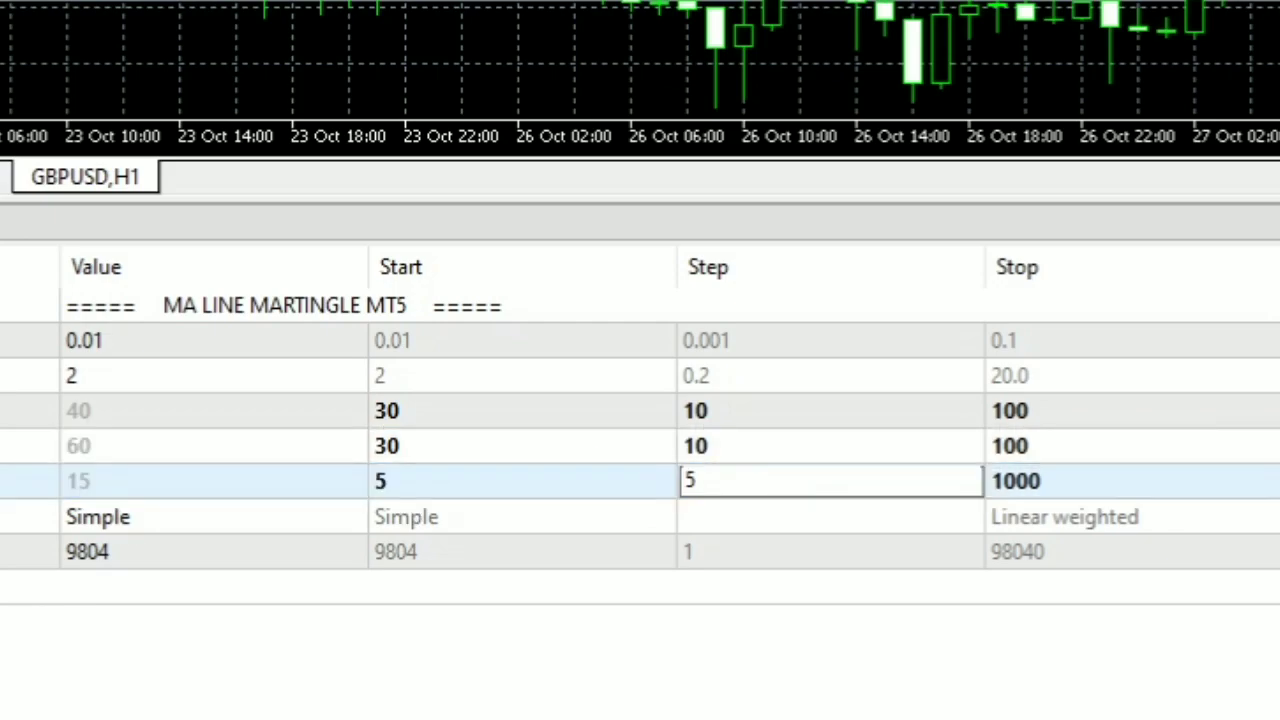
pyautogui.press('Return')
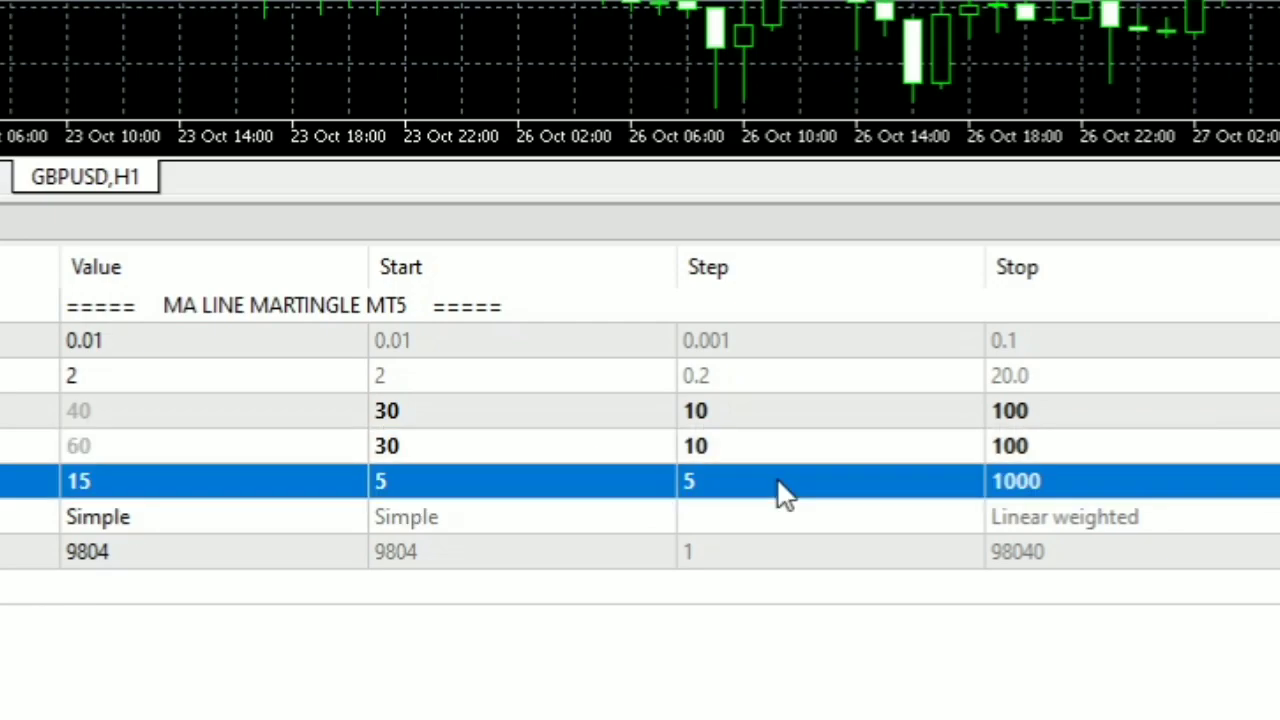
pyautogui.click(1030, 483)
pyautogui.write('20')
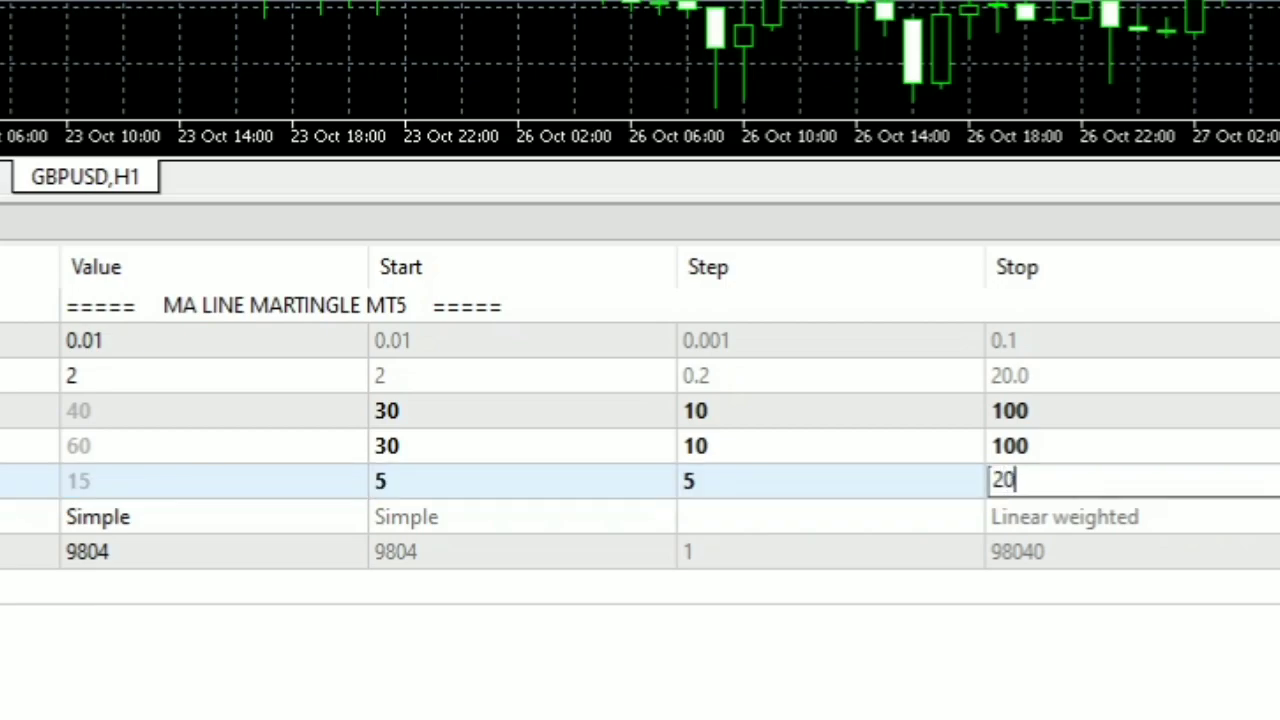
pyautogui.press('Return')
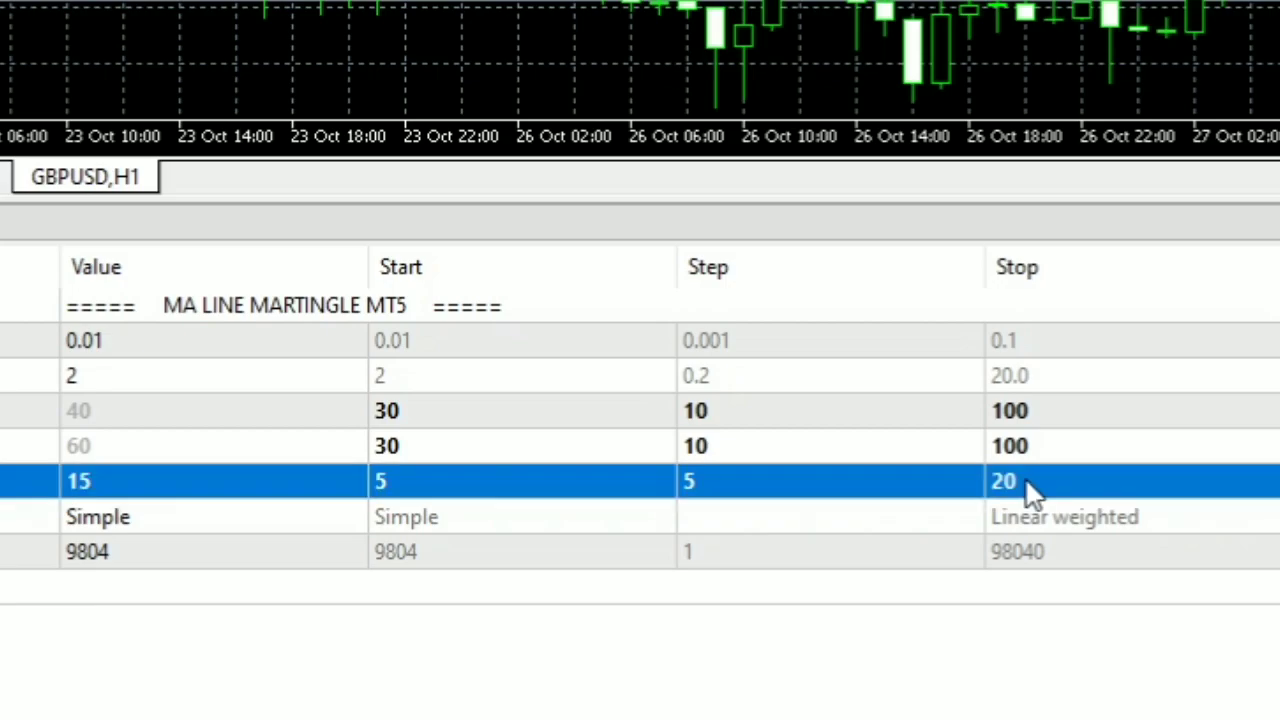
# Step: Start the optimization run of the MA Line Martingale expert and open its optimization results
pyautogui.click(970, 712)
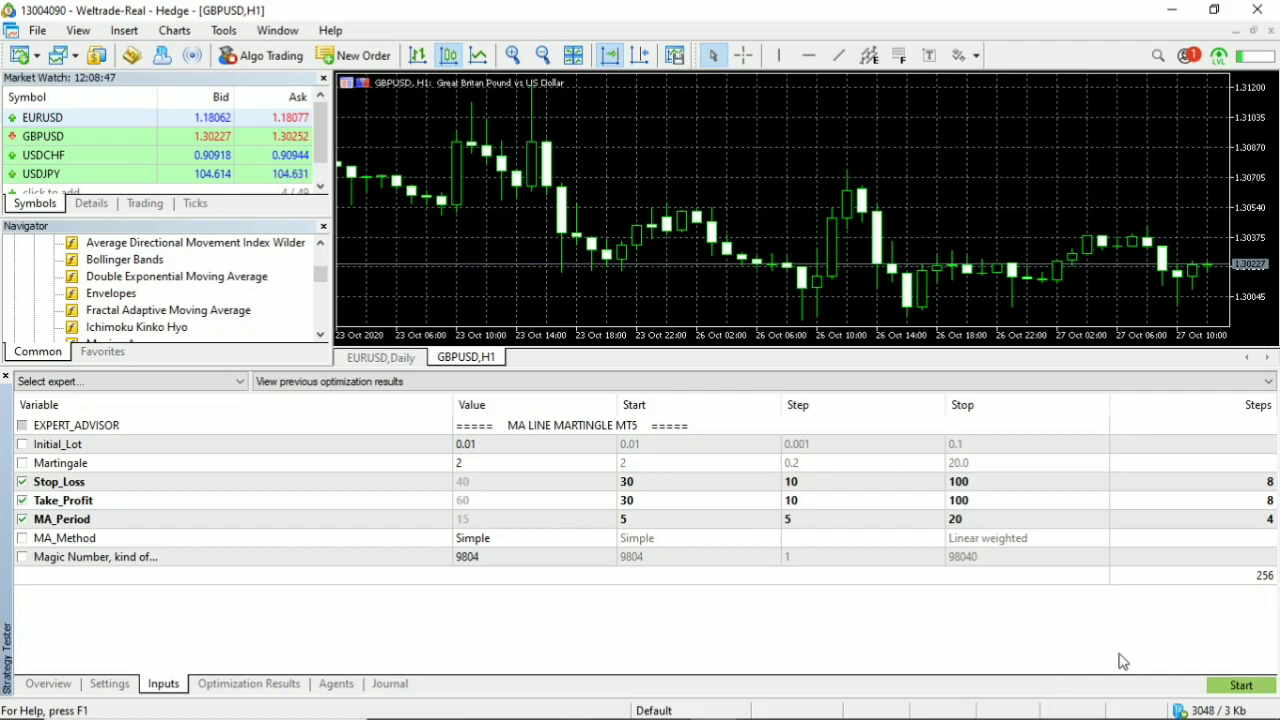
pyautogui.click(1224, 690)
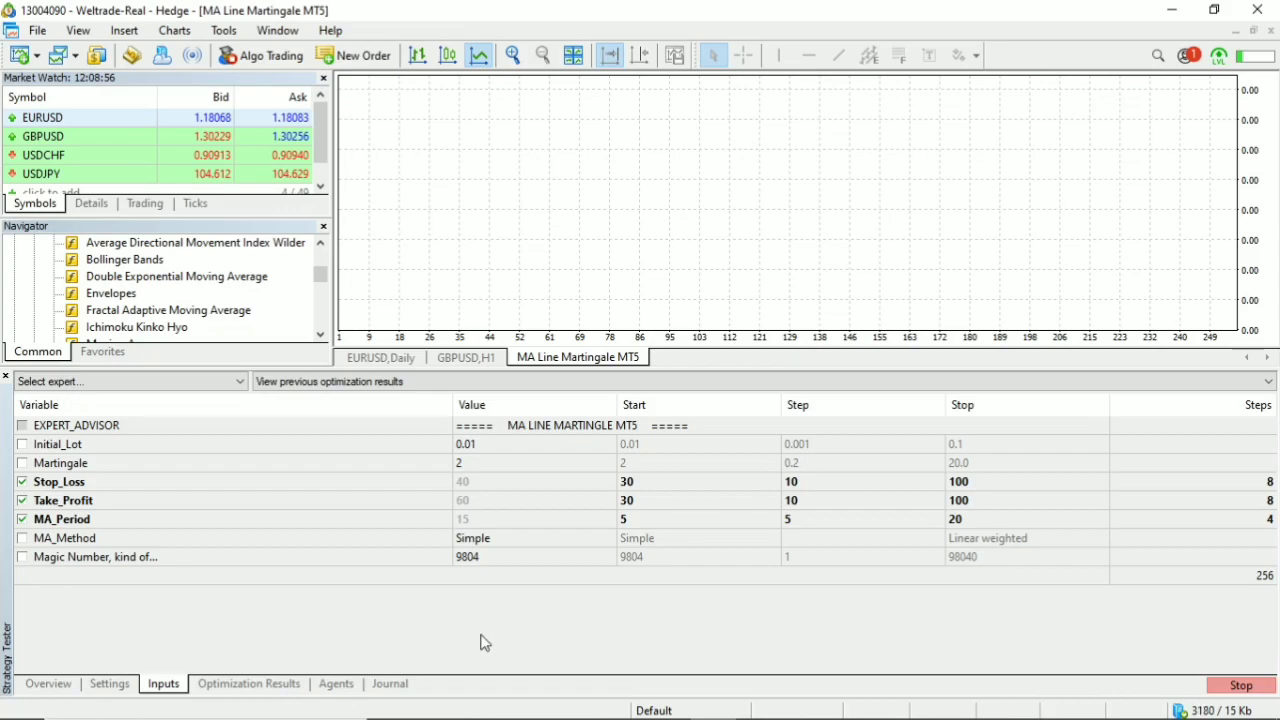
pyautogui.click(288, 688)
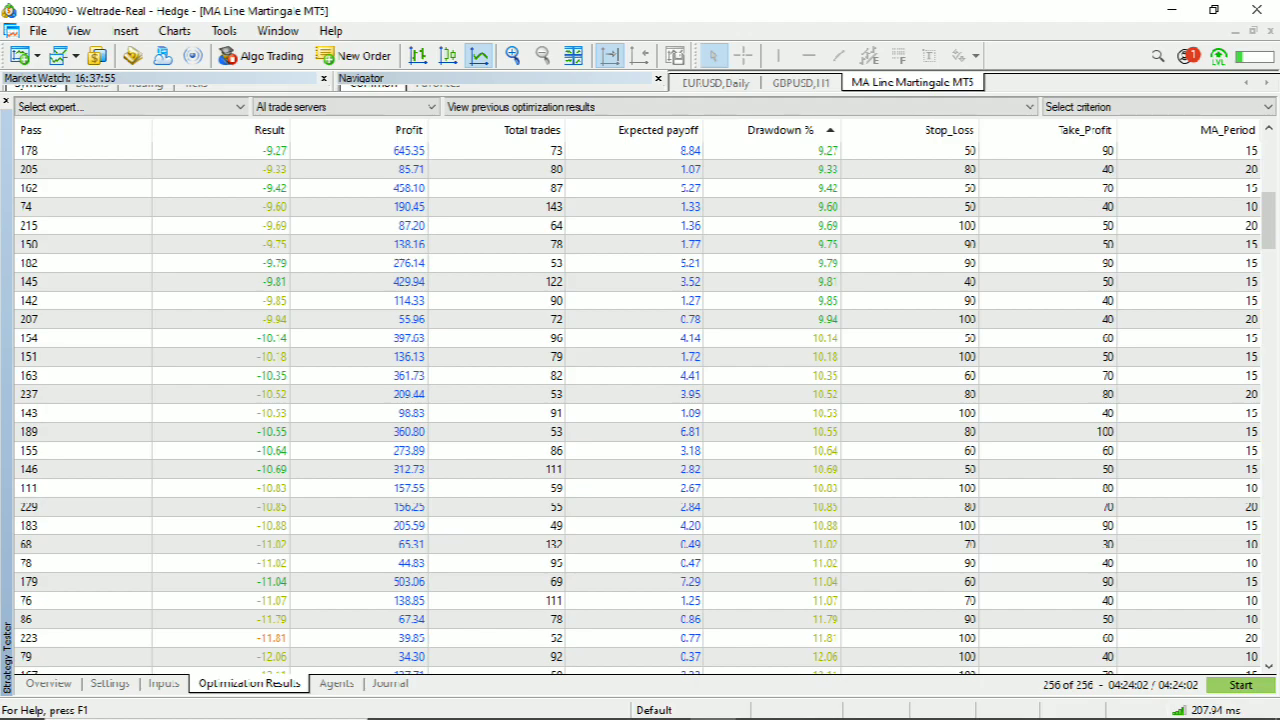
# Step: Examine the optimization passes down the list, comparing profit, trades and drawdown for each Stop_Loss, Take_Profit and MA_Period combination
pyautogui.scroll(-10, 640, 400)
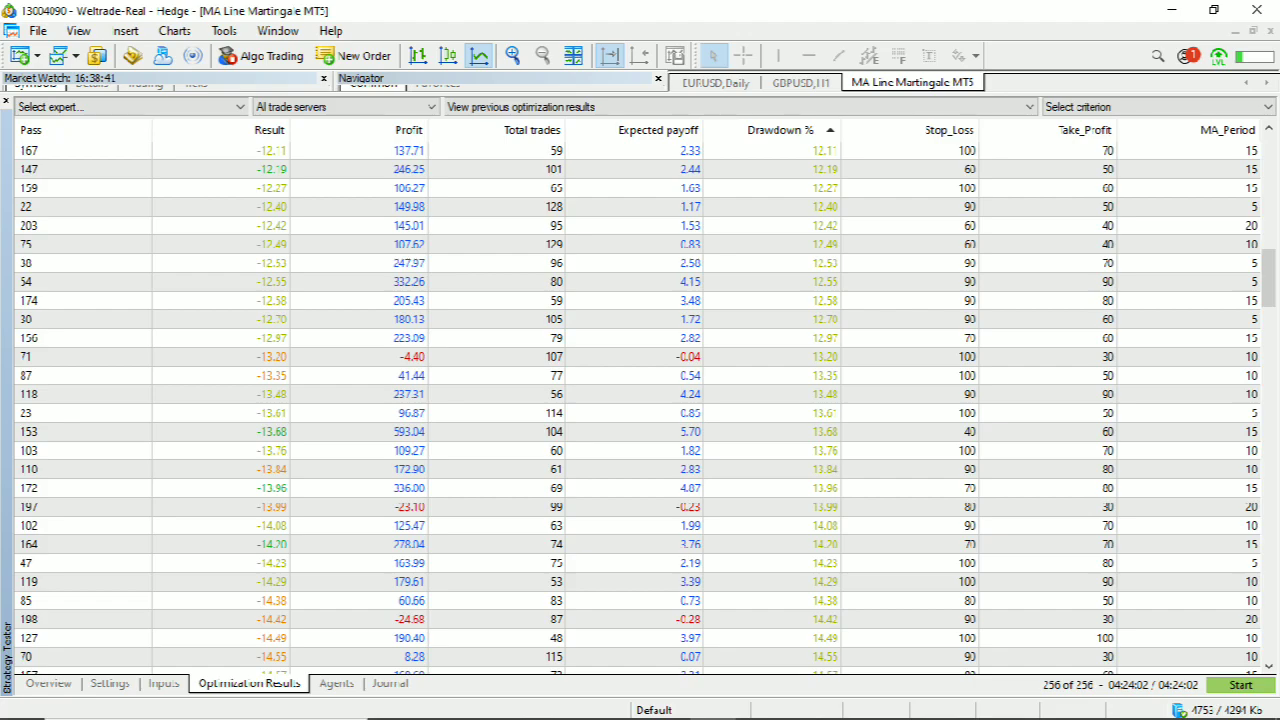
pyautogui.press('pagedown')
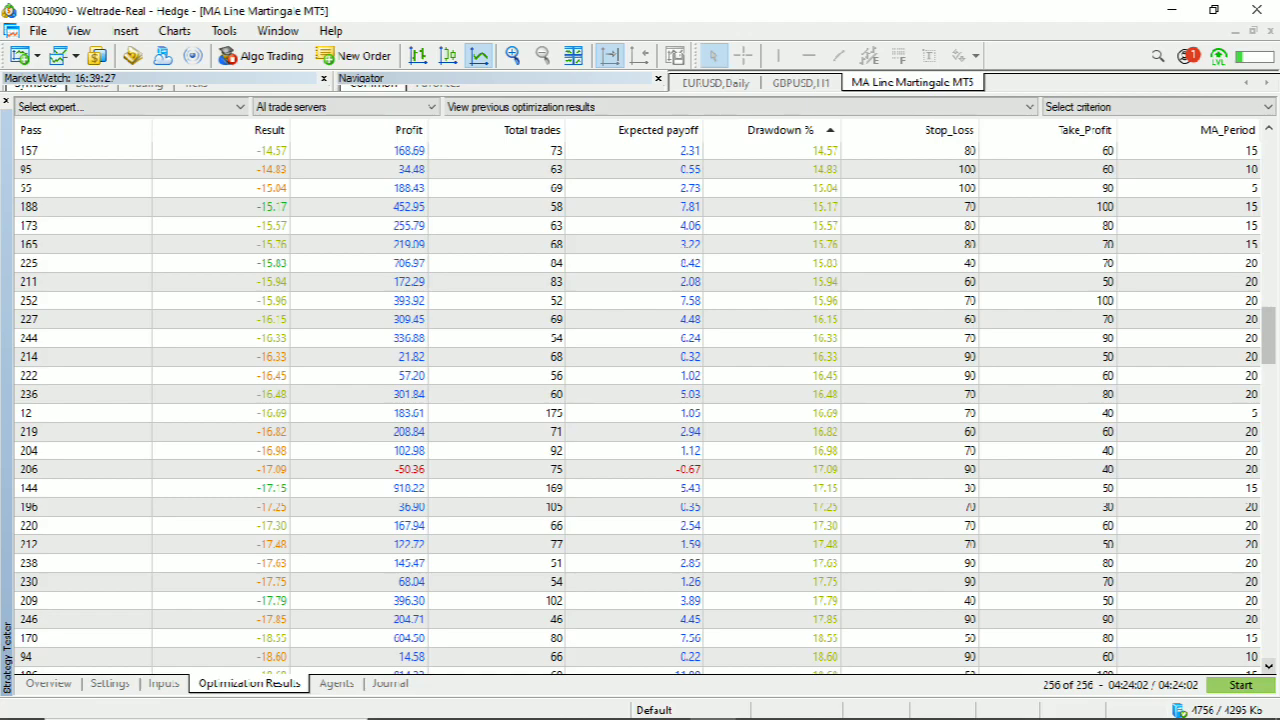
pyautogui.scroll(-9, 640, 400)
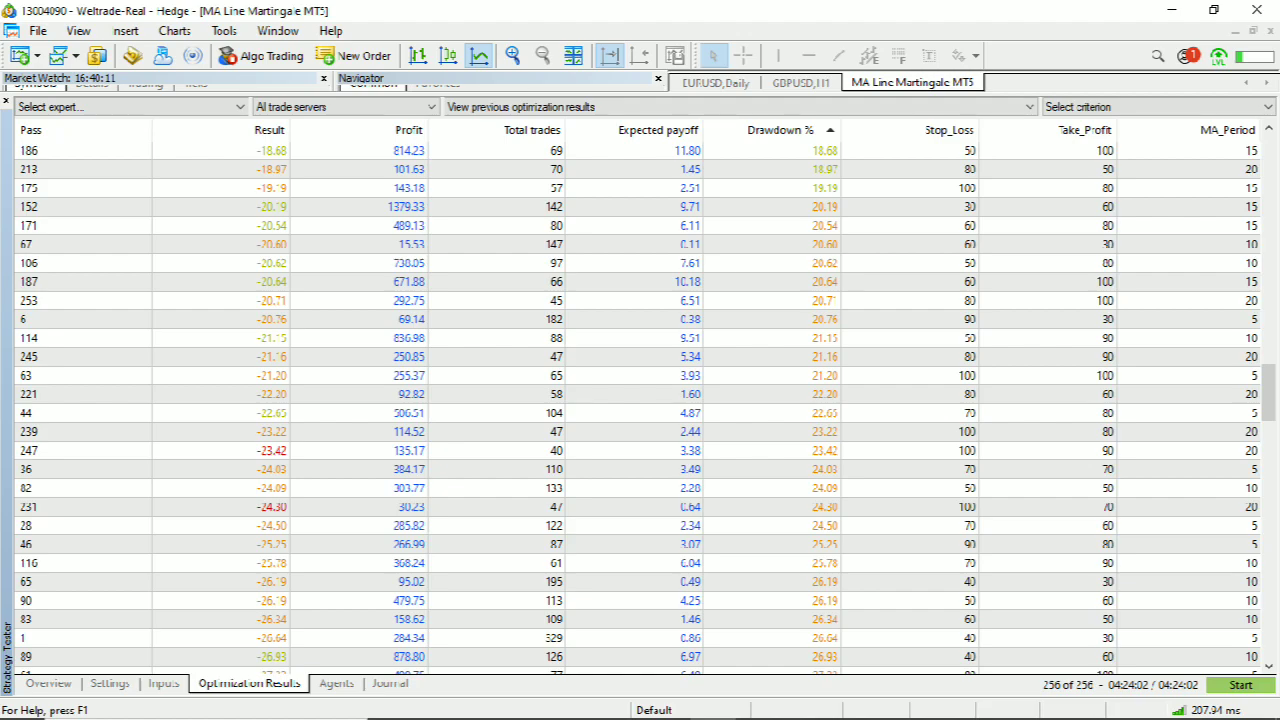
pyautogui.press('pagedown')
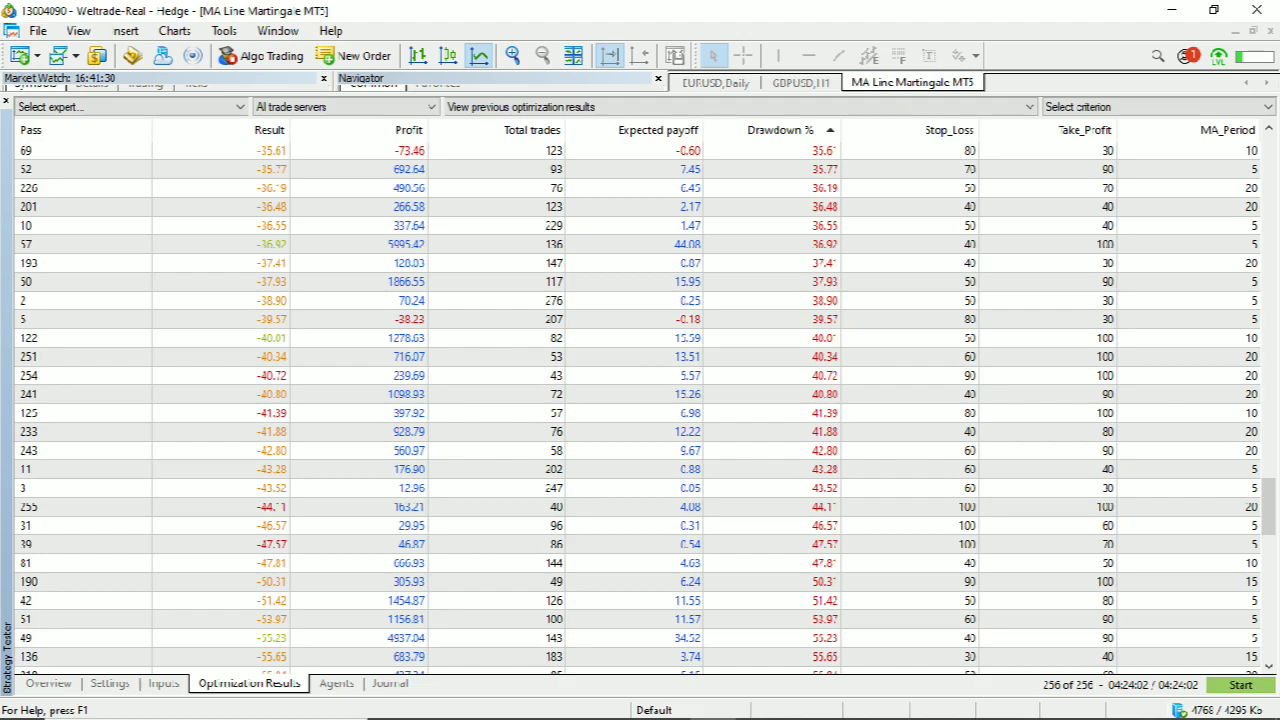
pyautogui.press('pagedown')
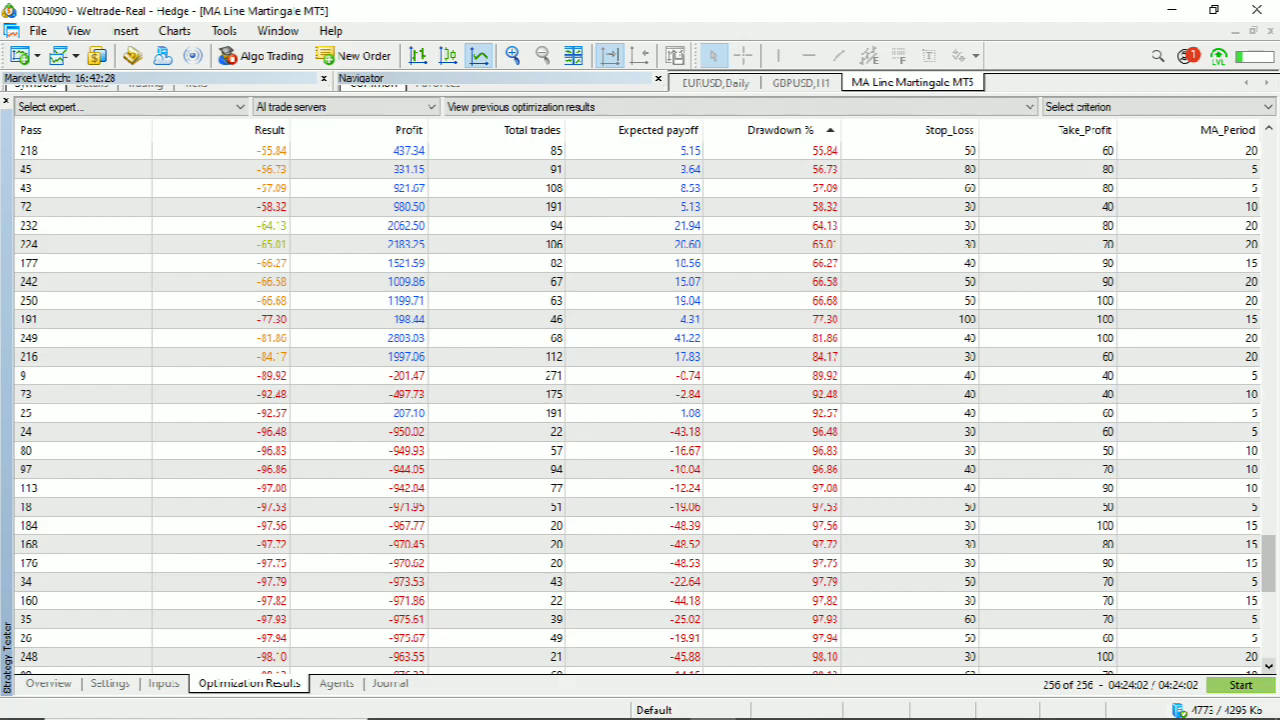
pyautogui.scroll(-9, 640, 400)
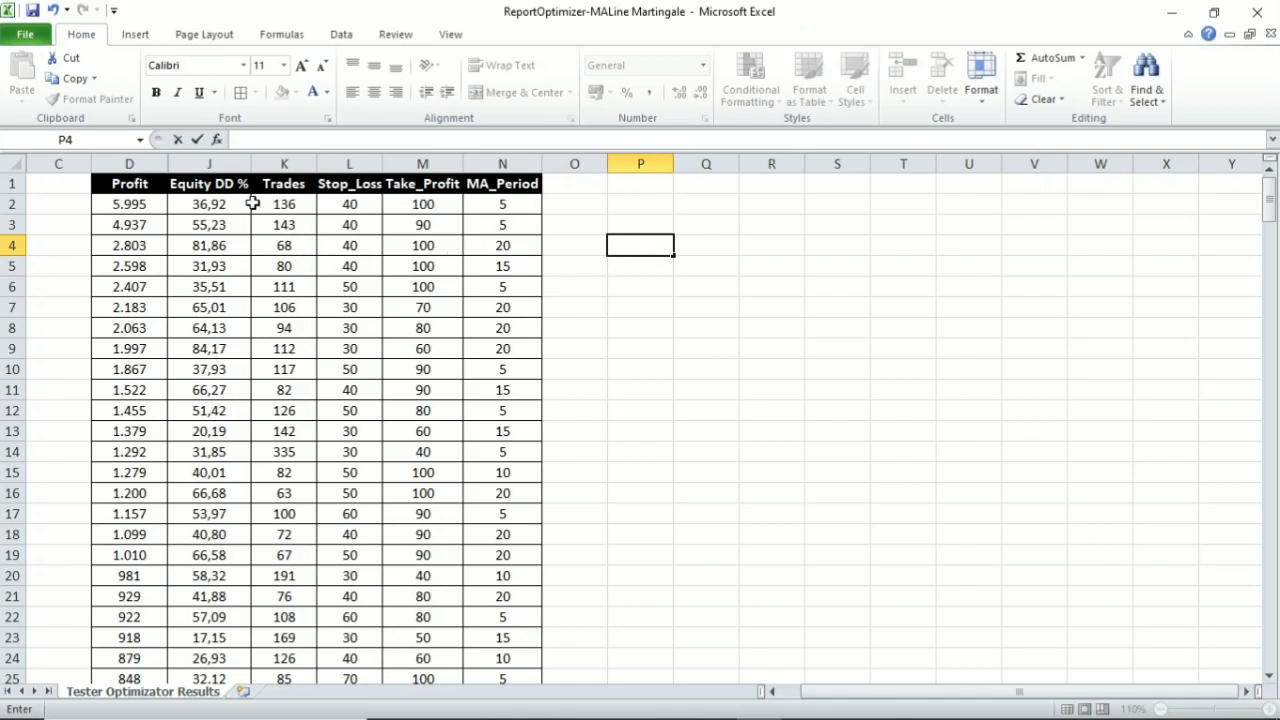
# Step: Fill the highest-profit result row, D2 to N2, with red and label it HIGH RISK in cell P2
pyautogui.click(130, 225)
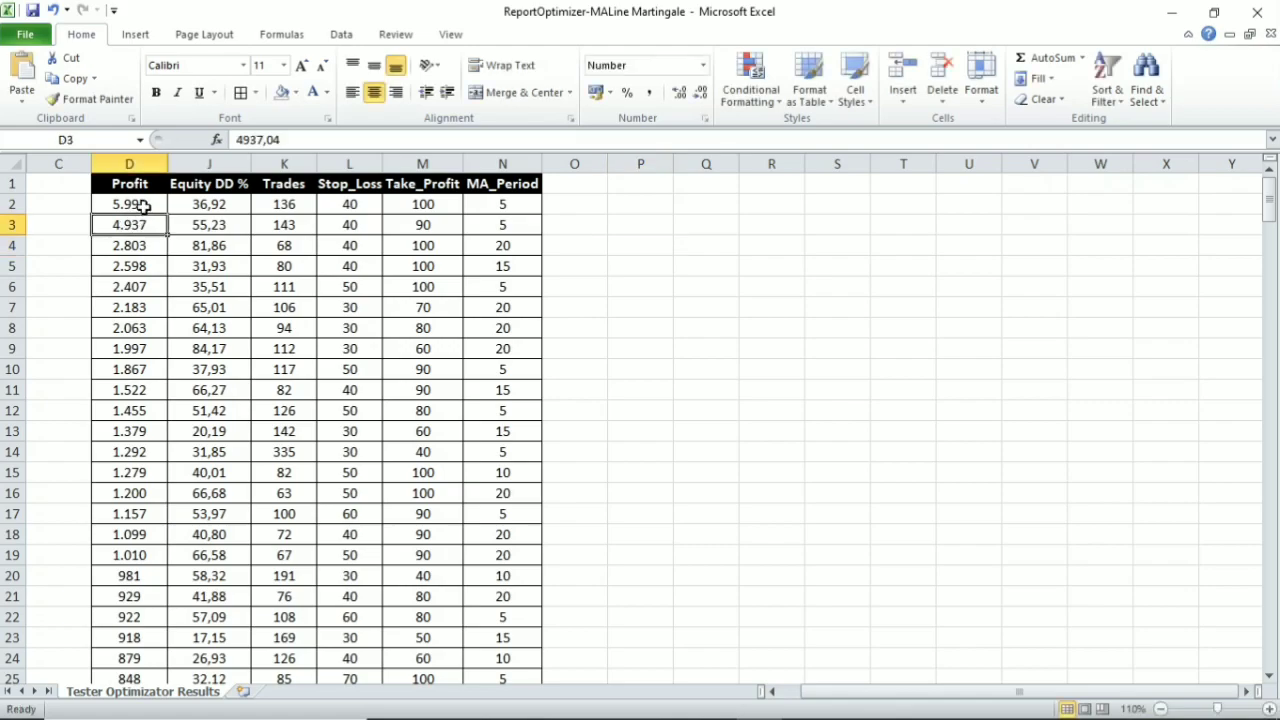
pyautogui.moveTo(146, 204); pyautogui.dragTo(518, 200)
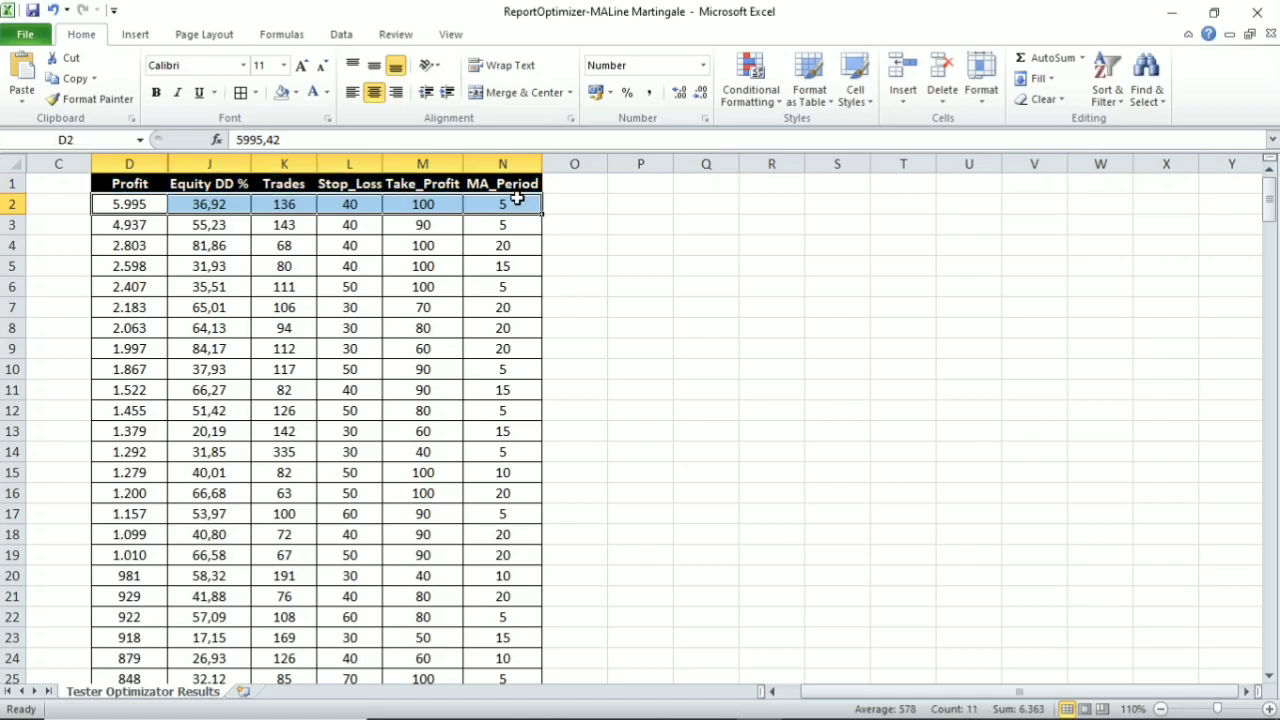
pyautogui.click(297, 93)
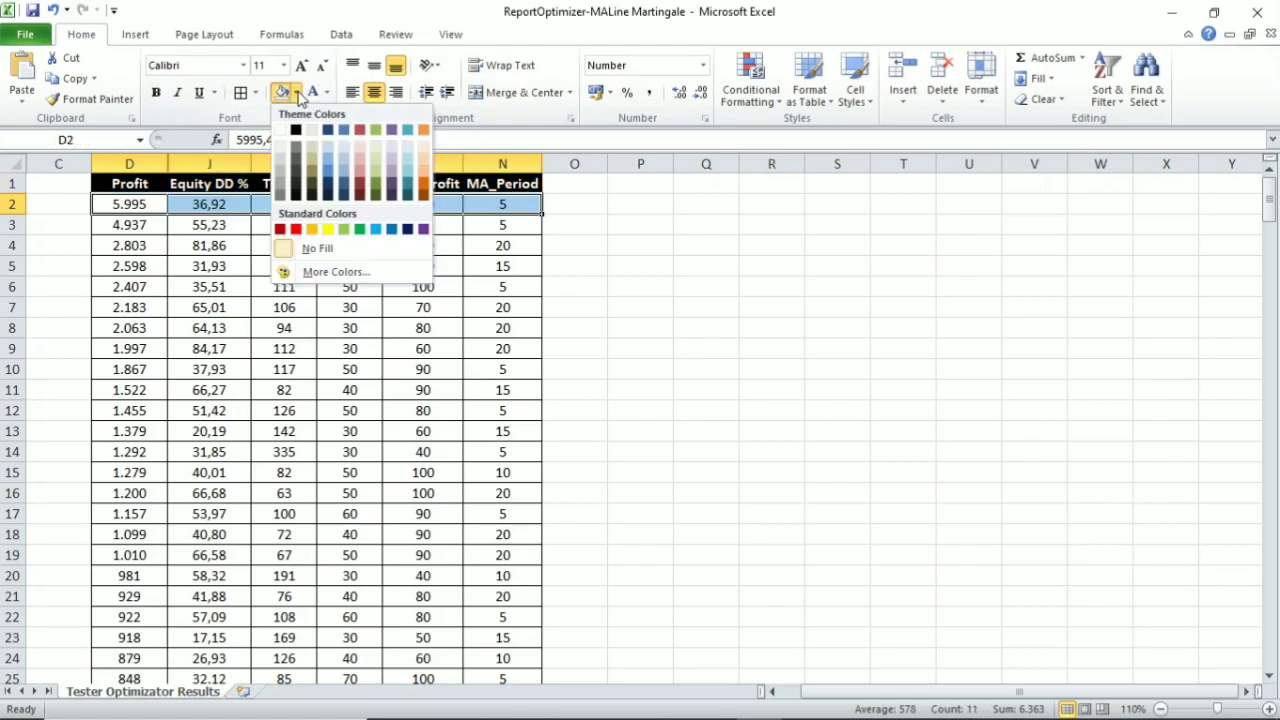
pyautogui.click(296, 230)
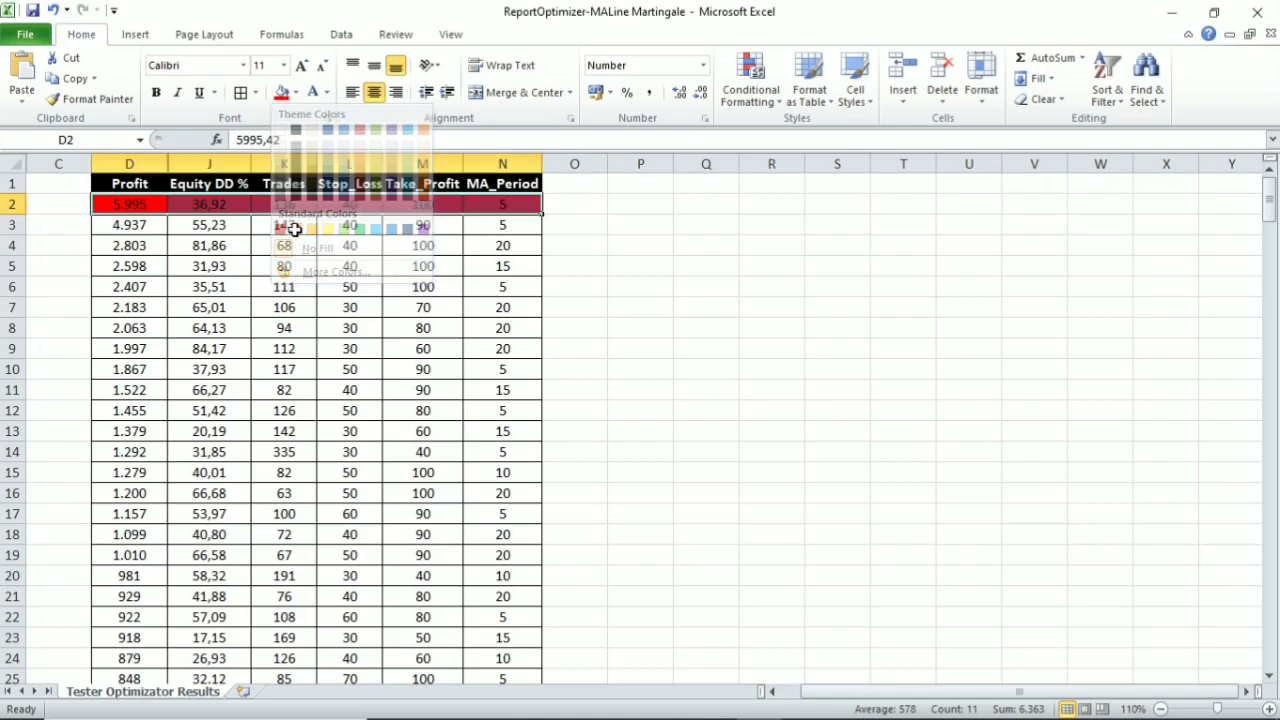
pyautogui.click(653, 205)
pyautogui.write('HIGH RISK')
pyautogui.press('Return')
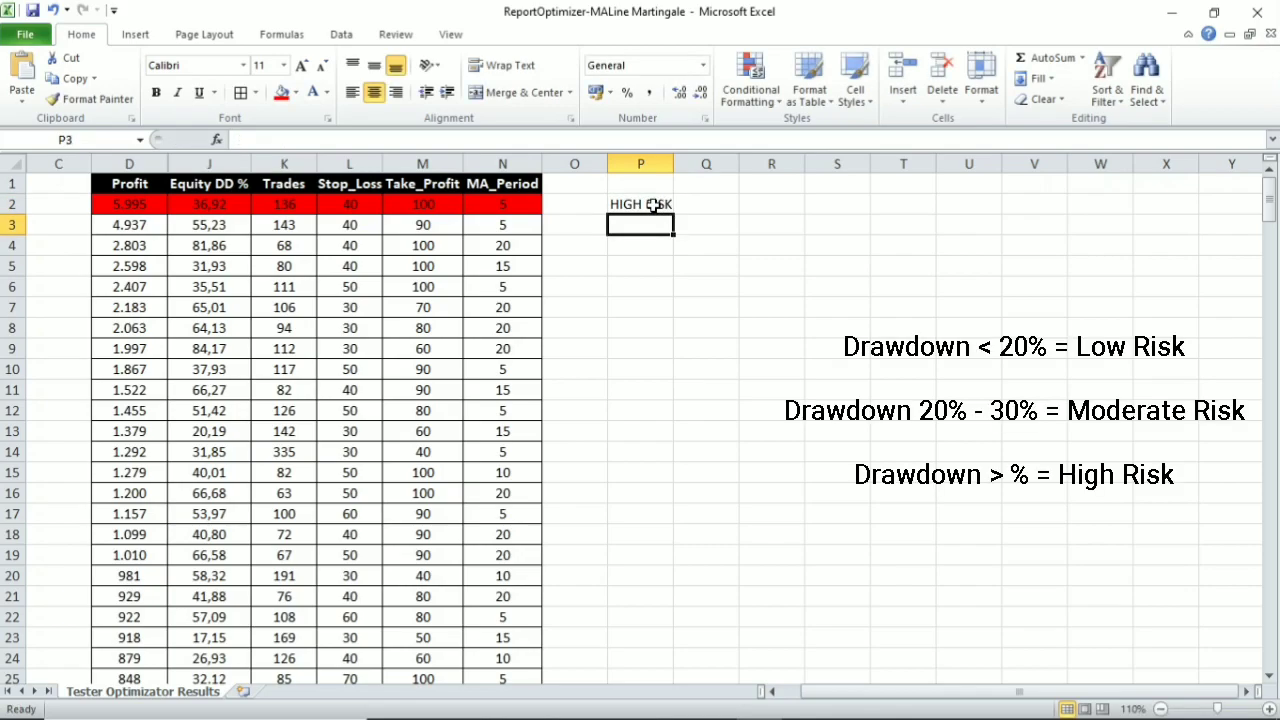
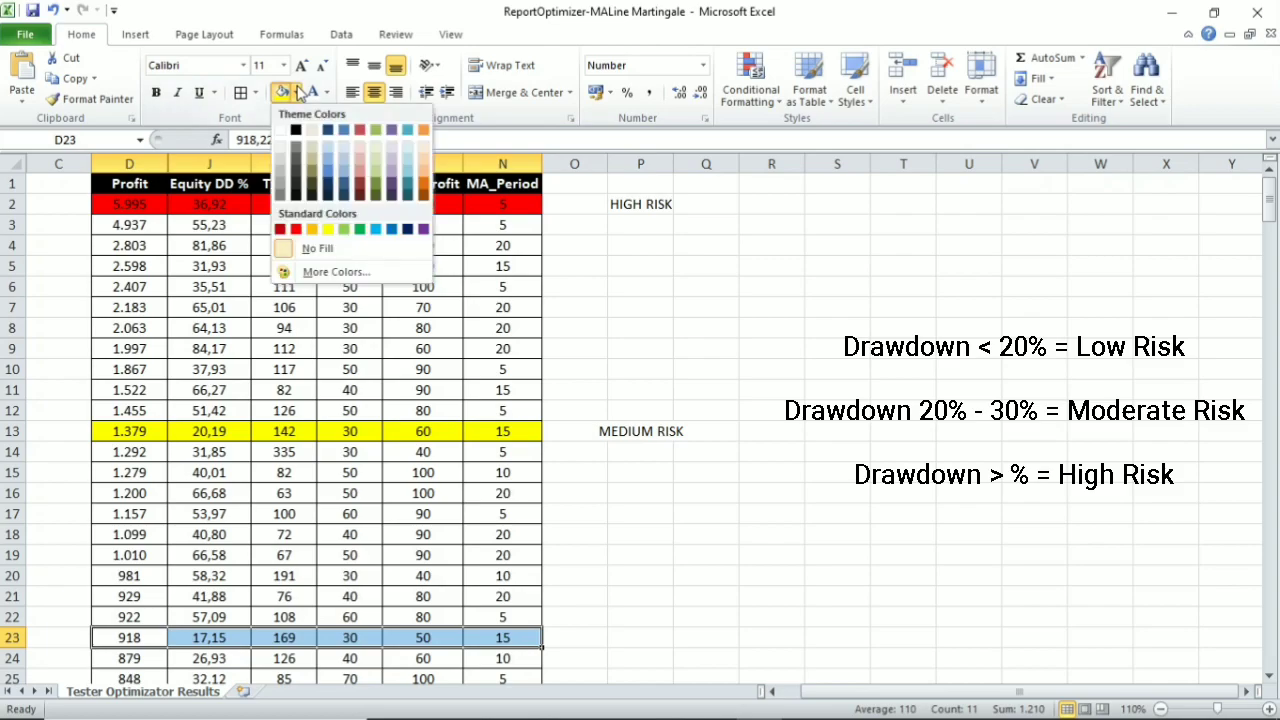
# Step: Fill the selected result row 23 with light green and label it LOW RISK in cell P23
pyautogui.click(344, 229)
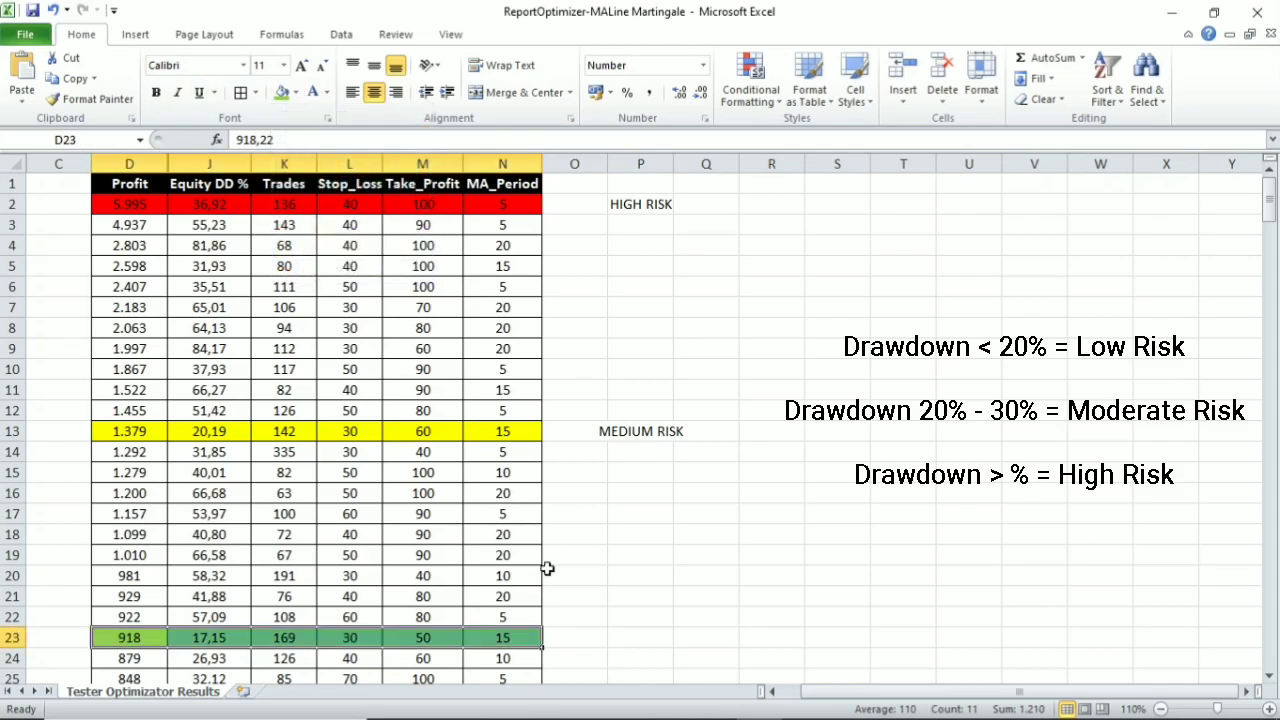
pyautogui.click(628, 642)
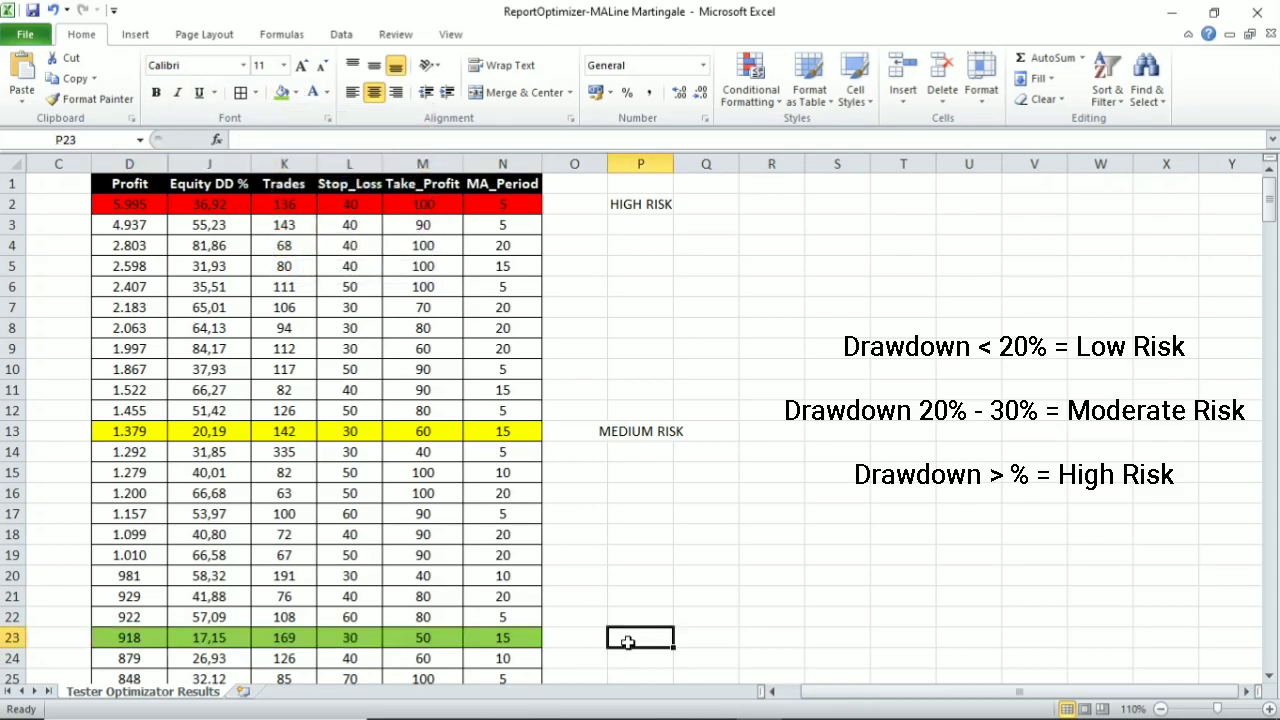
pyautogui.write('LOW RISK')
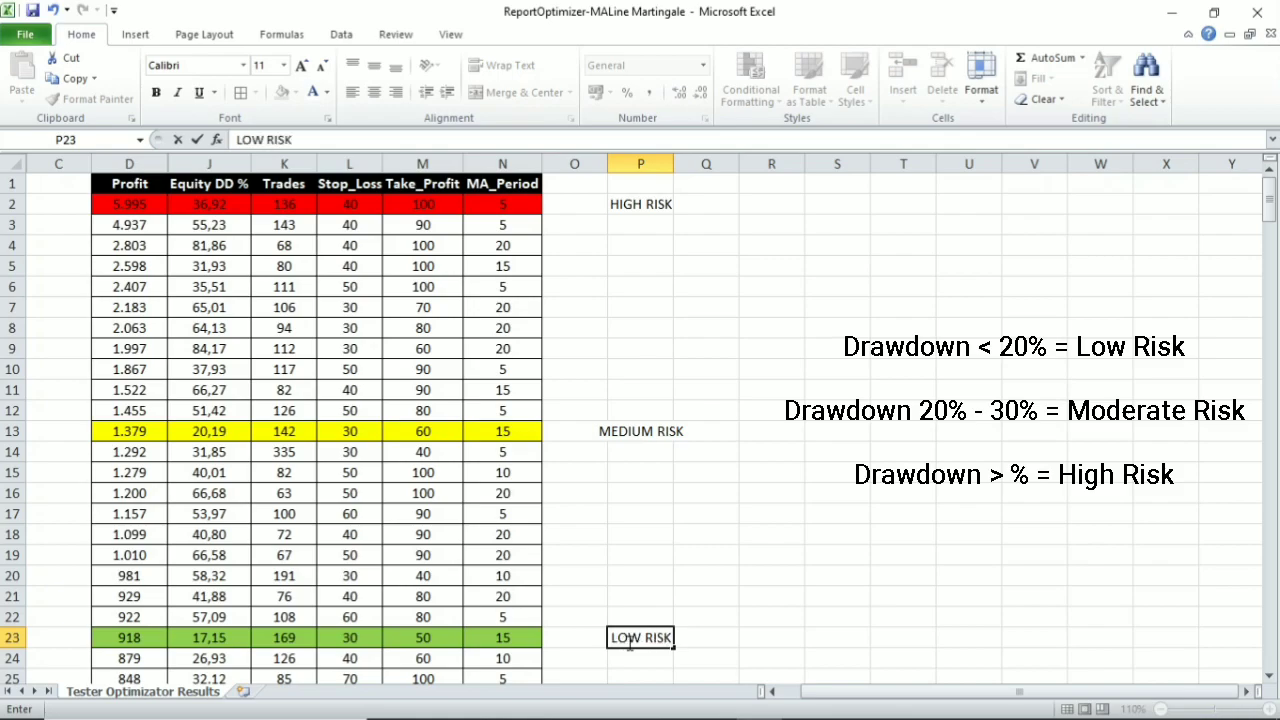
pyautogui.press('Return')
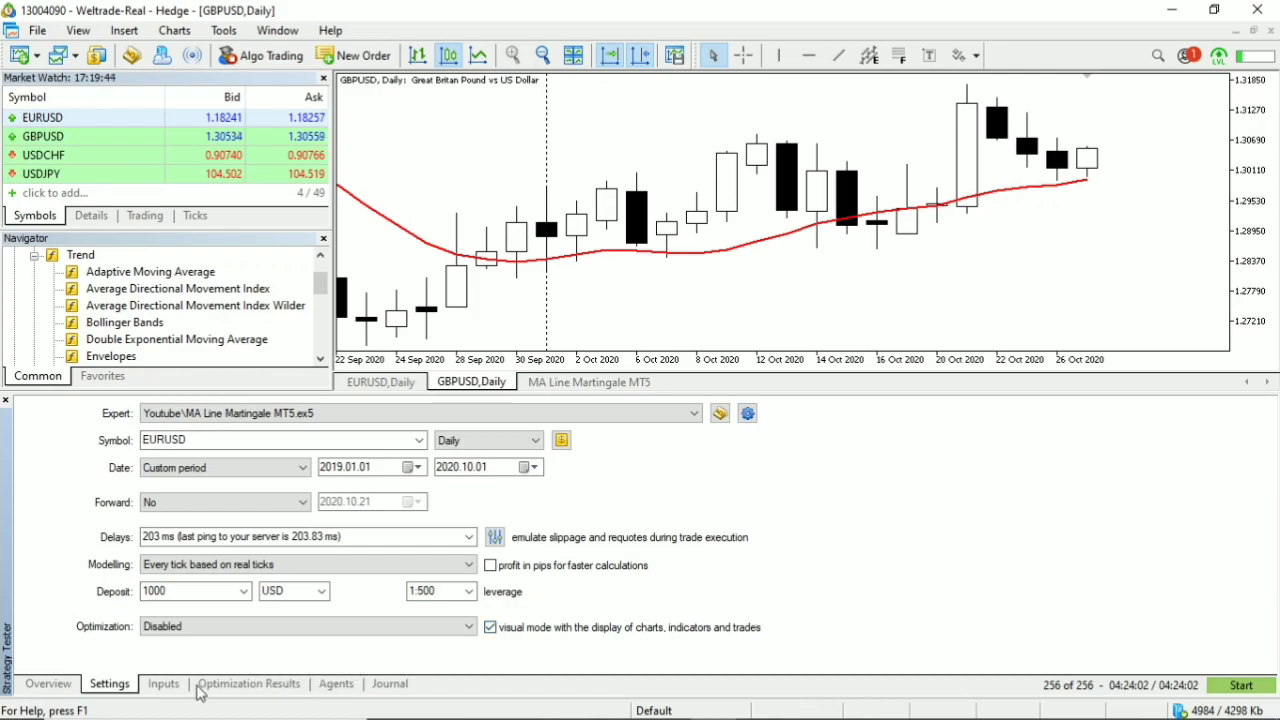
# Step: In MetaTrader 5's Strategy Tester, set the expert's Stop_Loss value to 30 and its Take_Profit value to 50
pyautogui.click(163, 684)
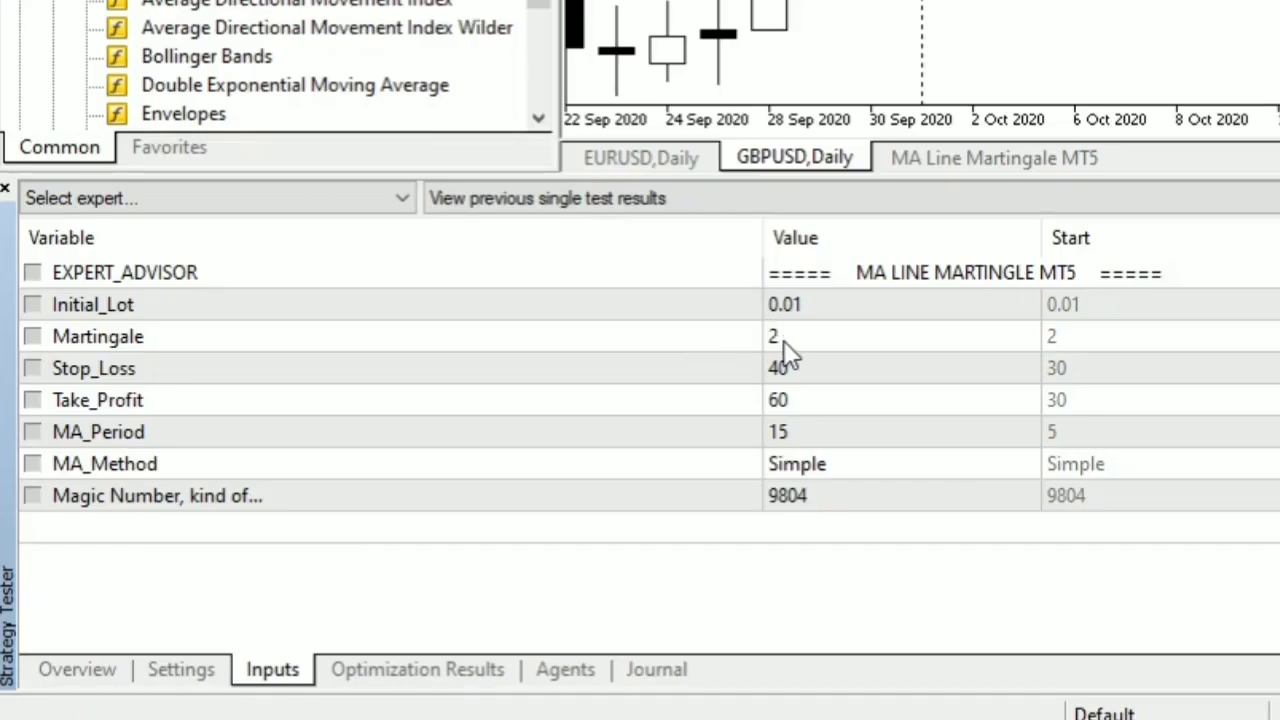
pyautogui.doubleClick(785, 370)
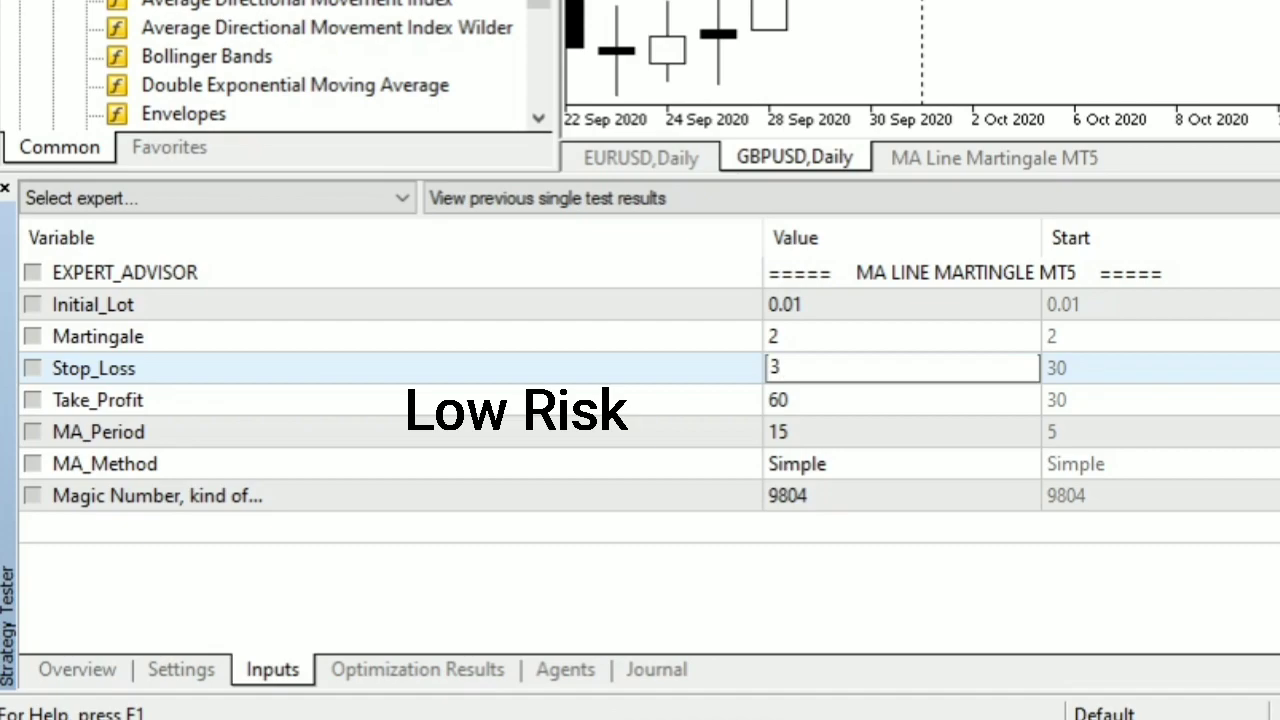
pyautogui.press('Return')
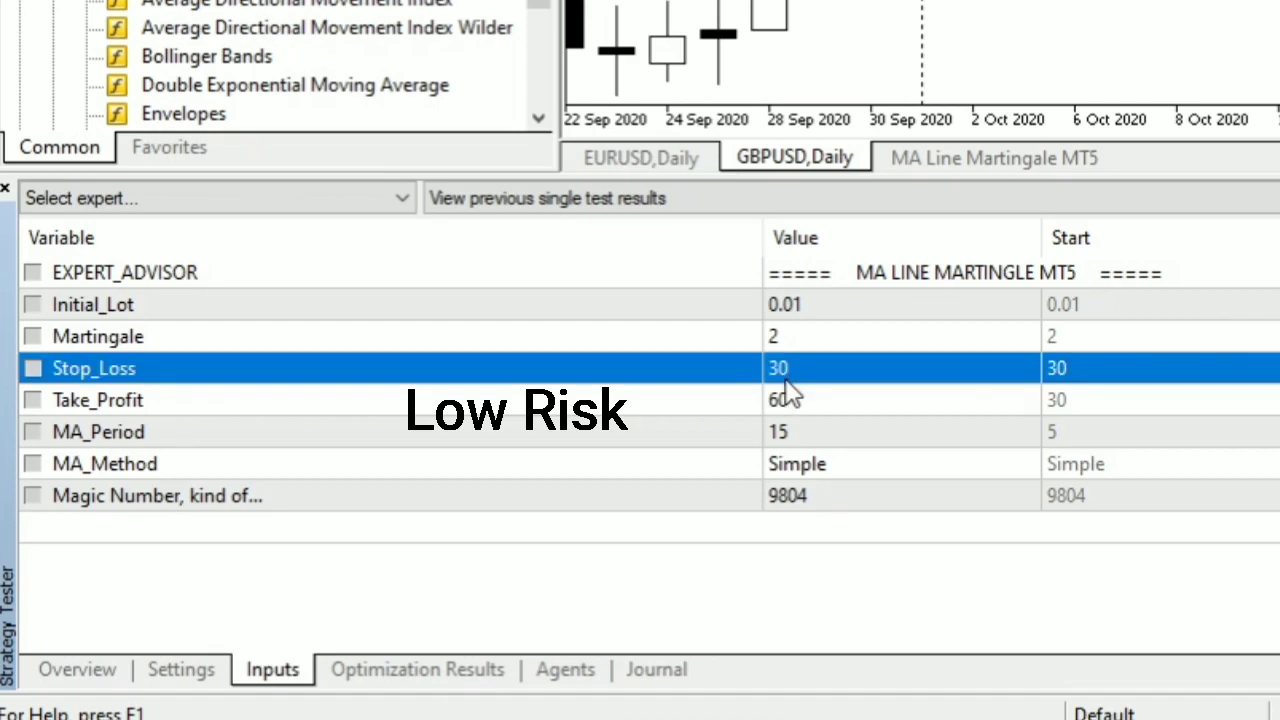
pyautogui.doubleClick(780, 408)
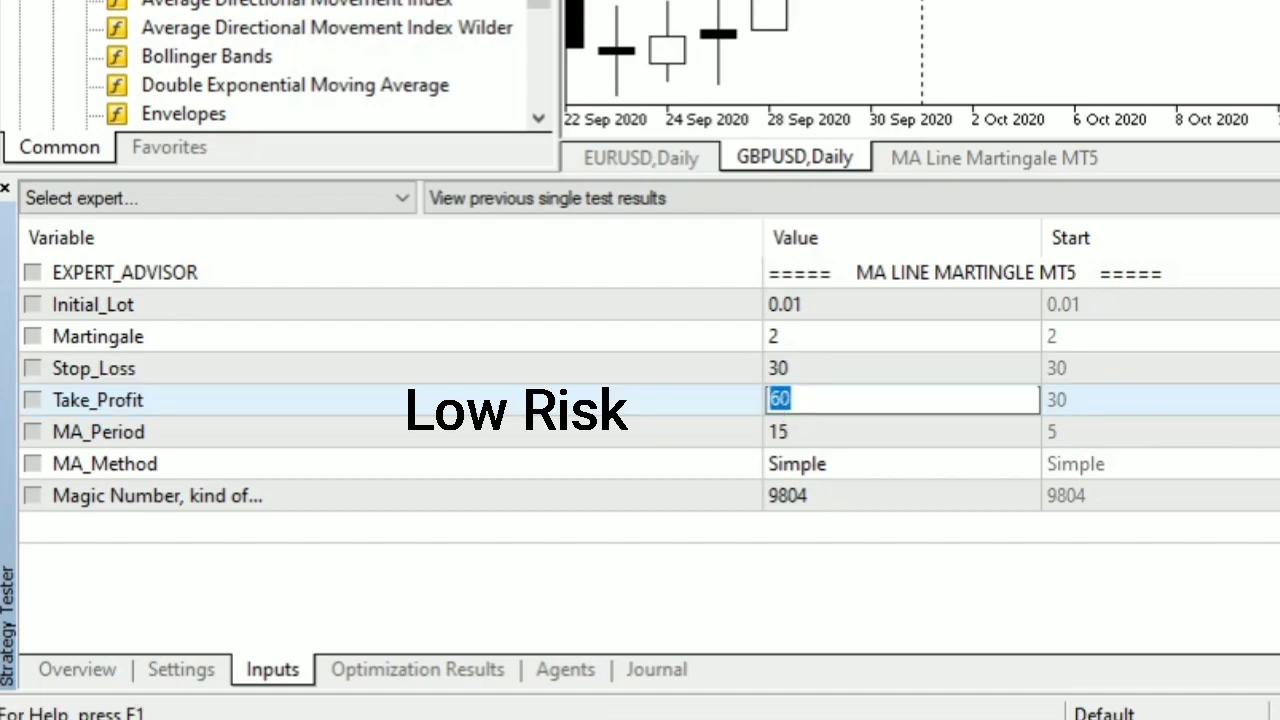
pyautogui.write('50')
pyautogui.press('Return')
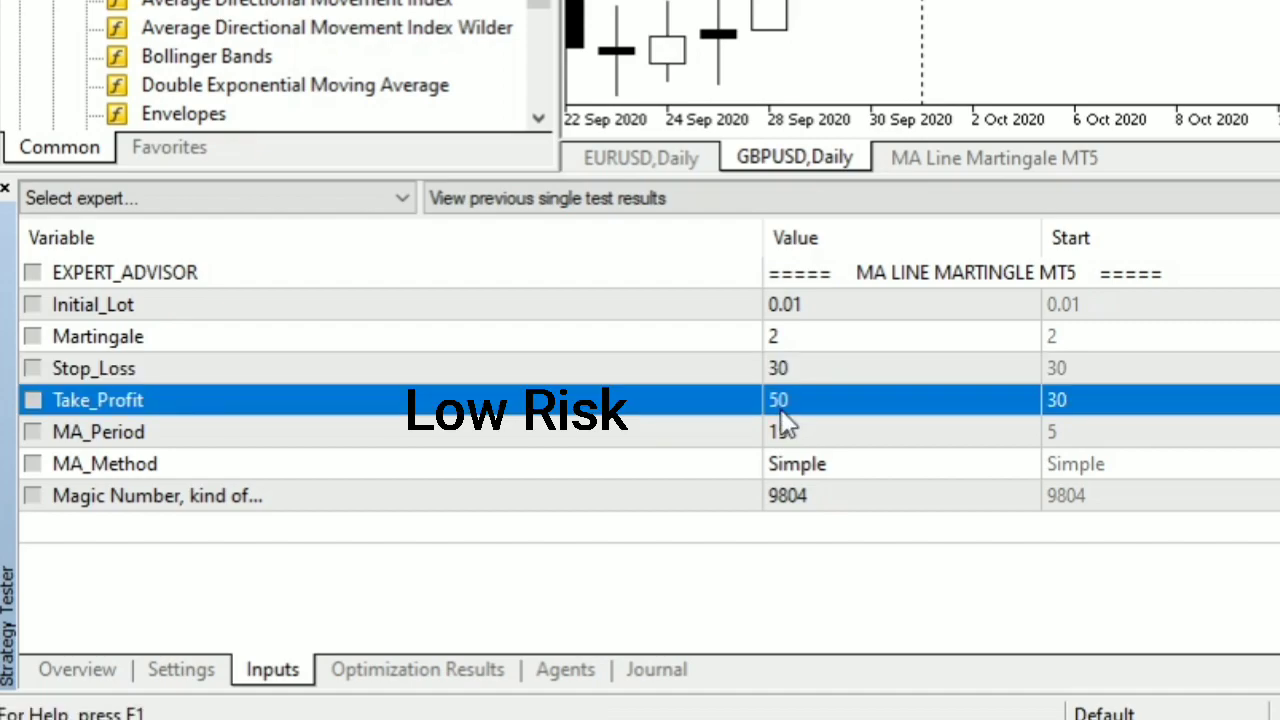
# Step: Enter 15 as the expert's MA_Period value for the low-risk parameter set
pyautogui.doubleClick(781, 432)
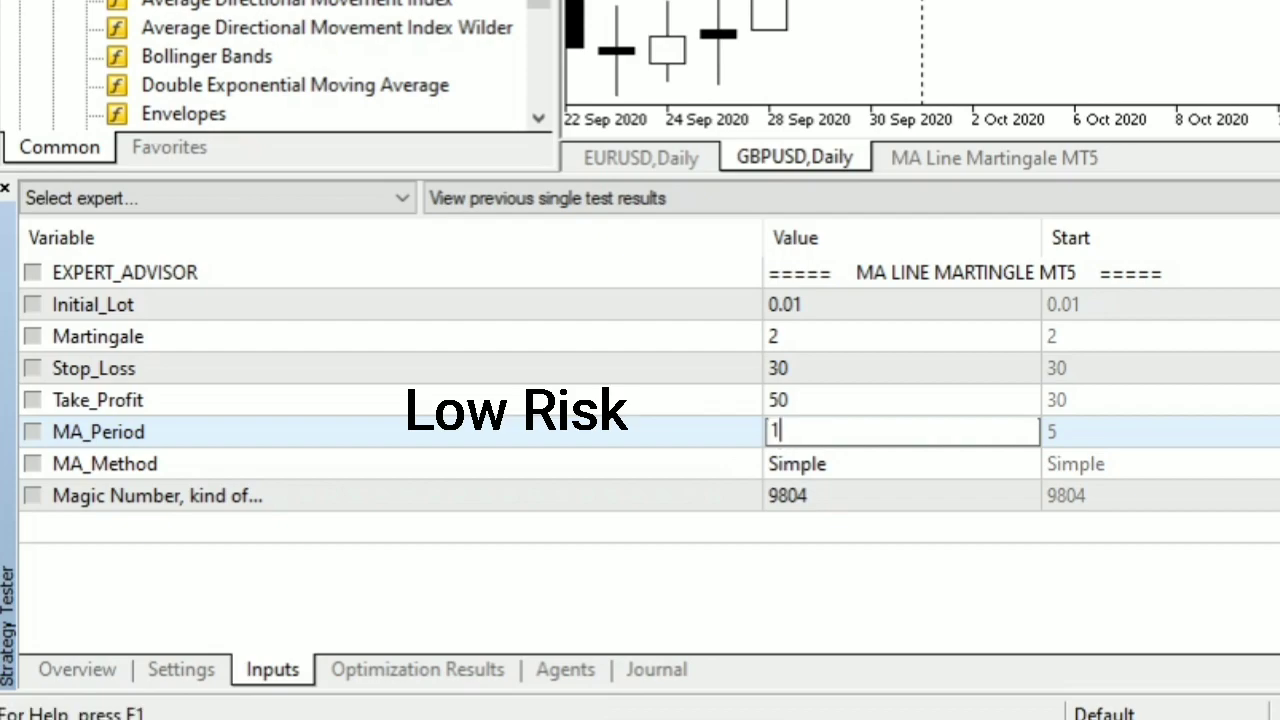
pyautogui.press('Return')
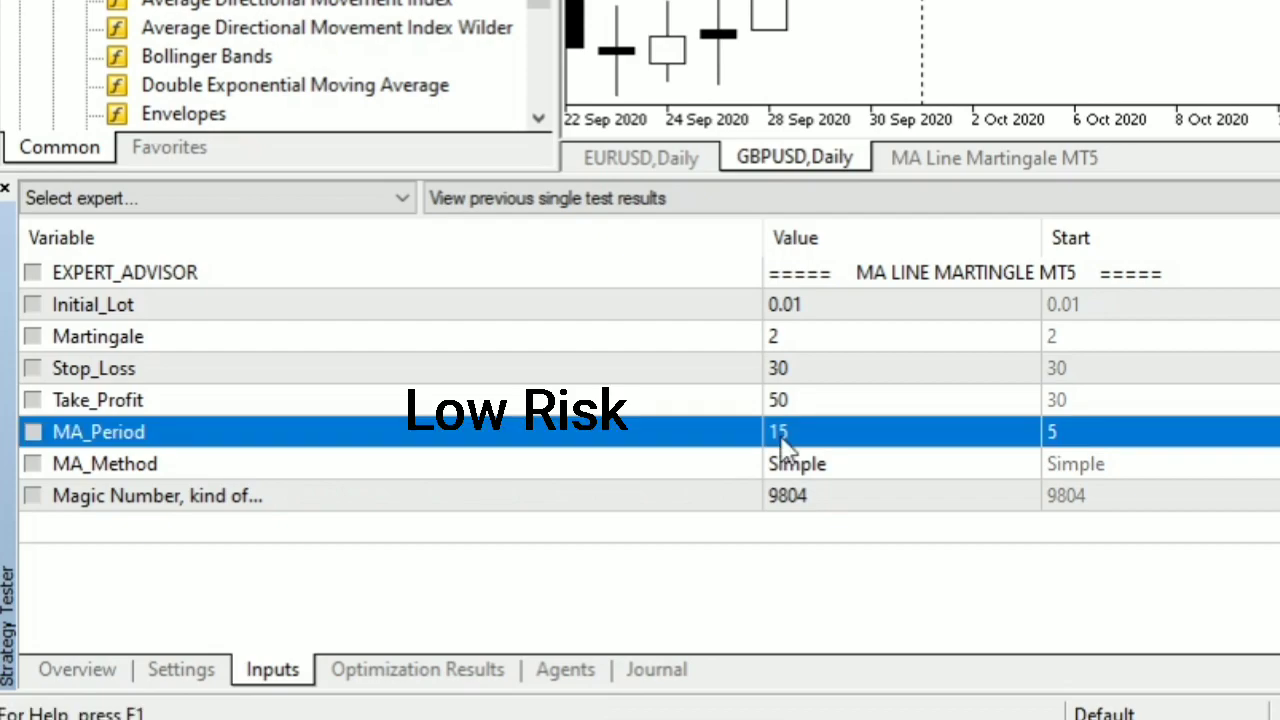
pyautogui.click(819, 567)
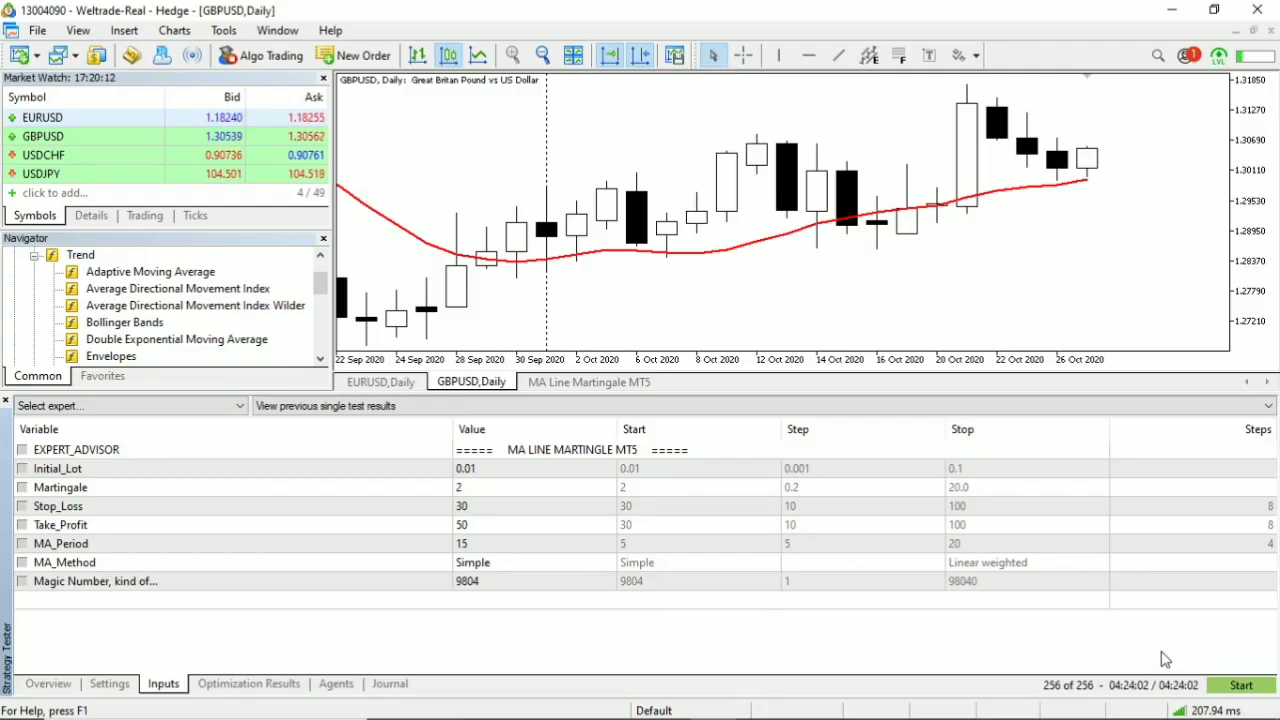
# Step: Start the low-risk visual backtest on daily EURUSD, play the visualization and raise its playback speed
pyautogui.click(1240, 686)
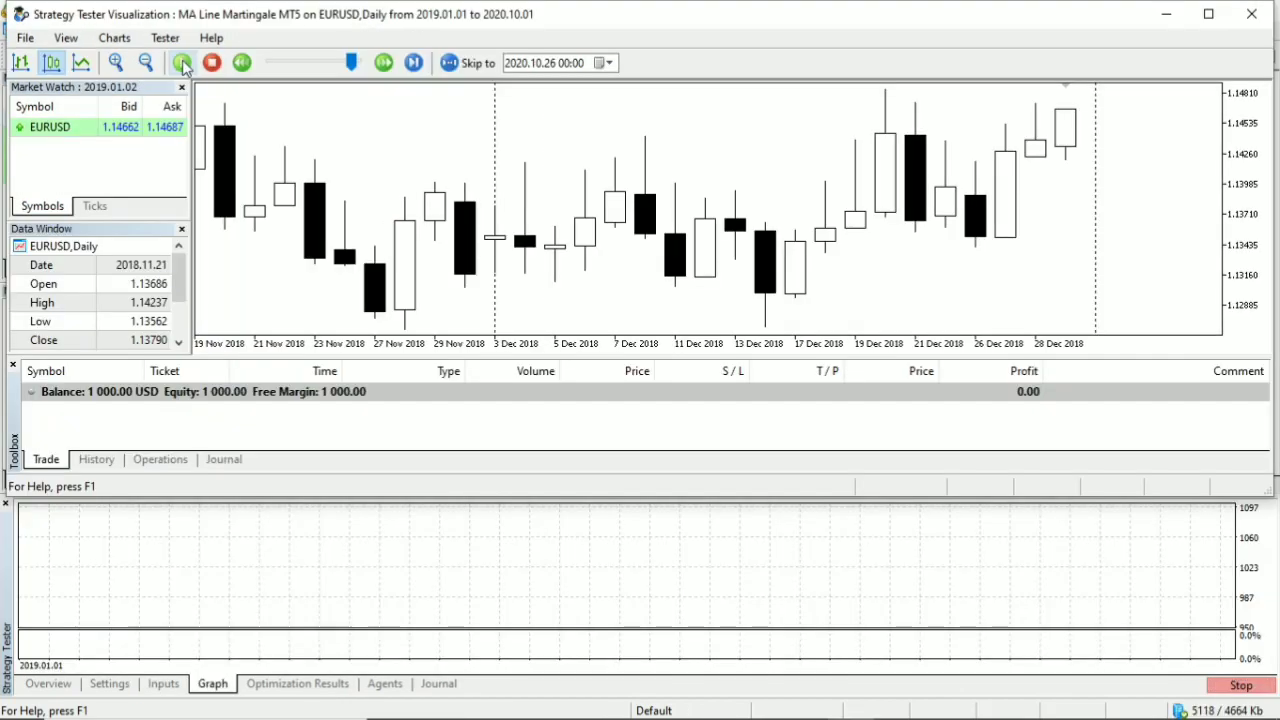
pyautogui.click(182, 63)
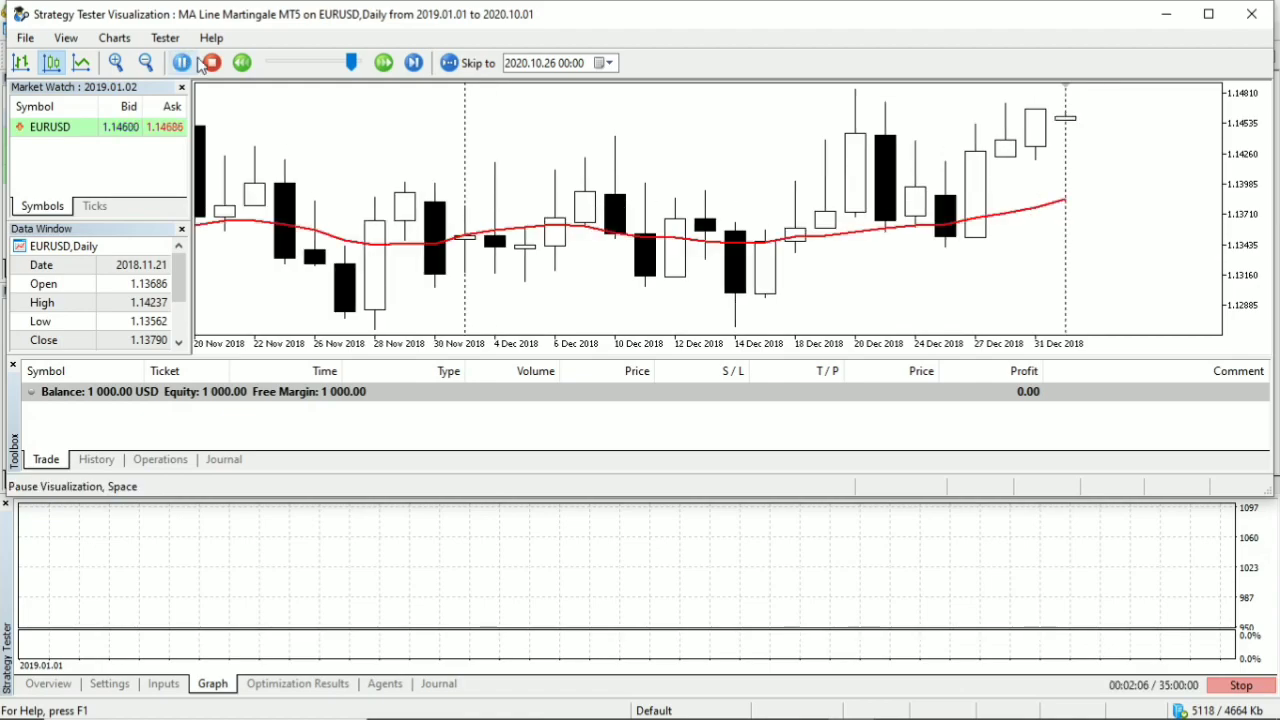
pyautogui.click(384, 64)
pyautogui.click(383, 64)
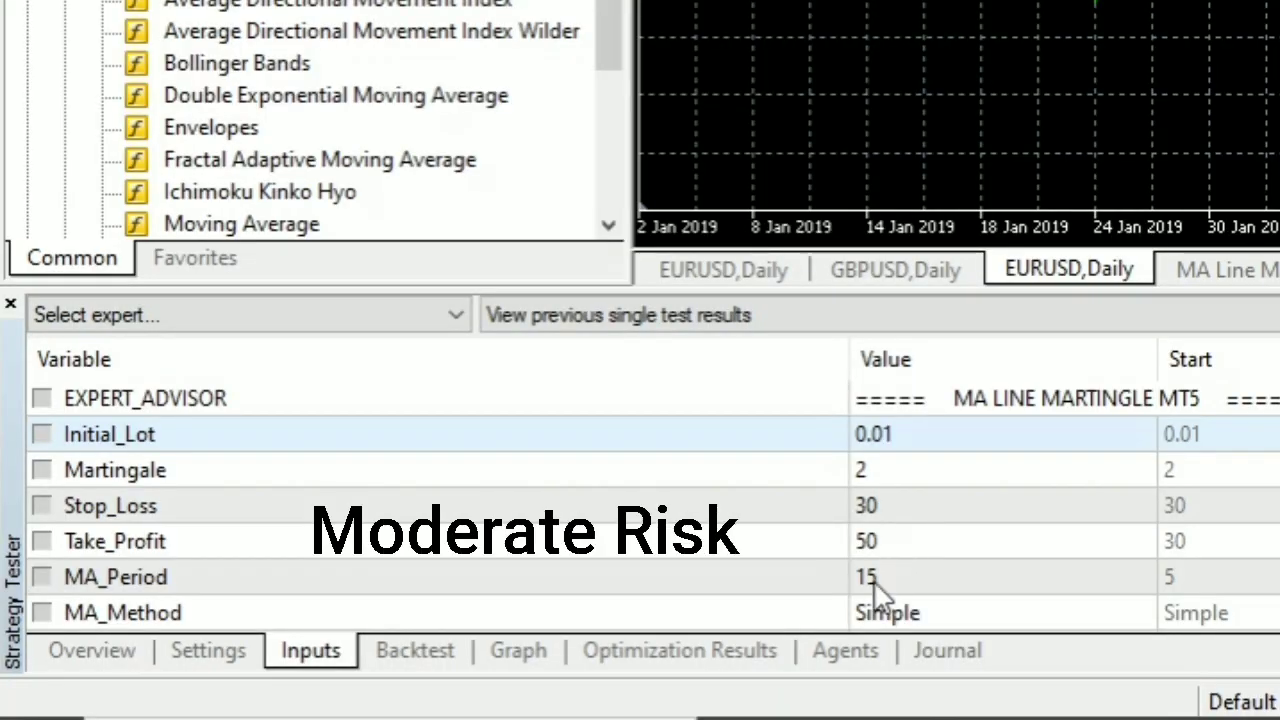
# Step: Set Take_Profit to 60 for the moderate-risk set and run its visual backtest at a faster playback speed
pyautogui.click(874, 582)
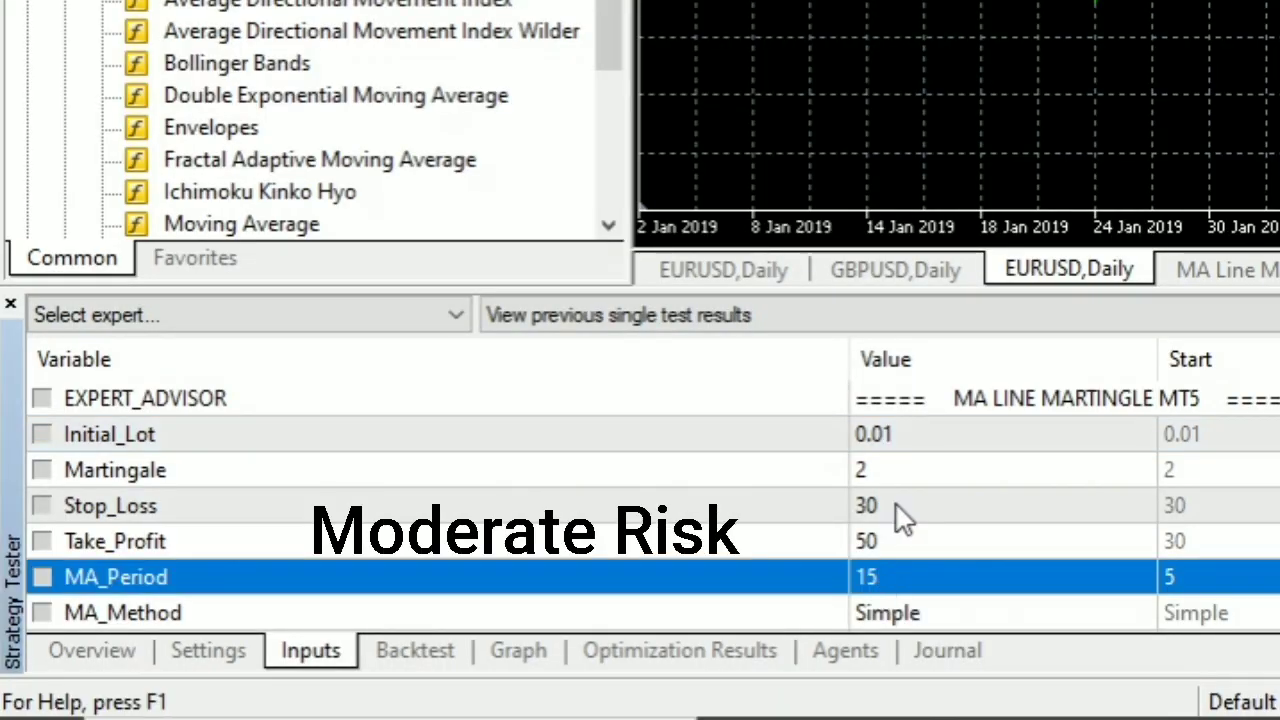
pyautogui.doubleClick(877, 545)
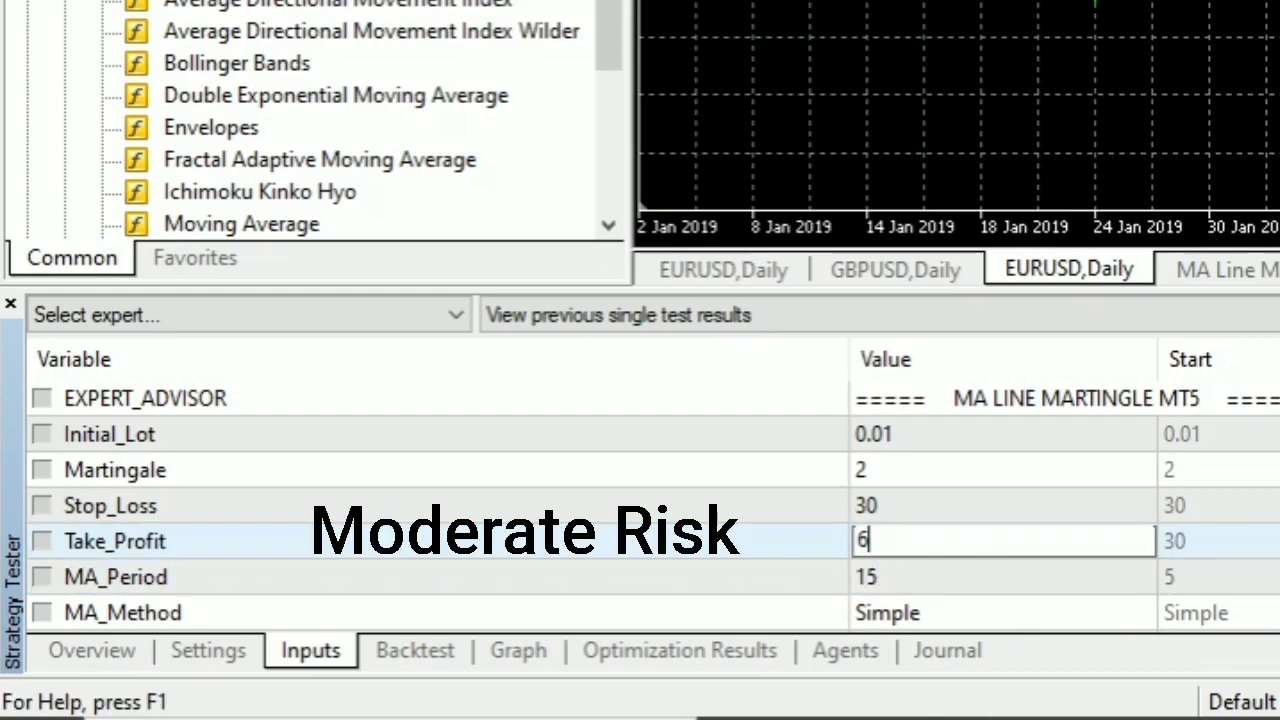
pyautogui.press('Return')
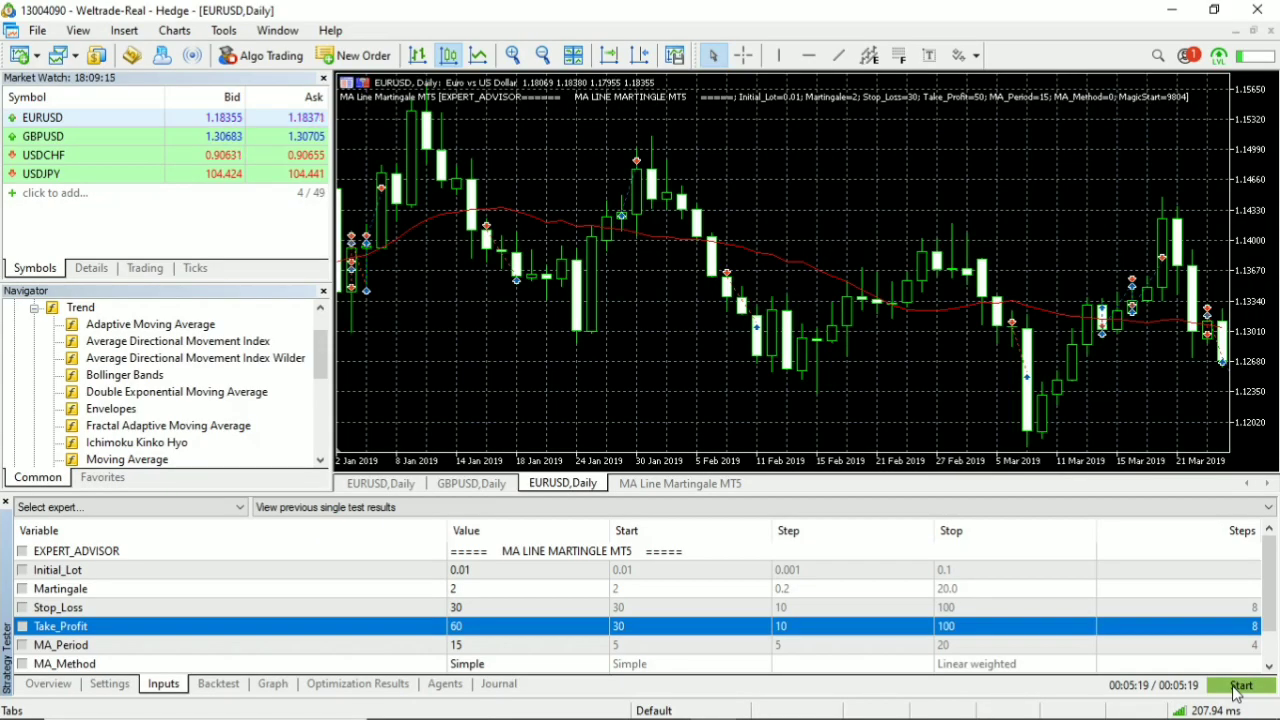
pyautogui.click(1240, 686)
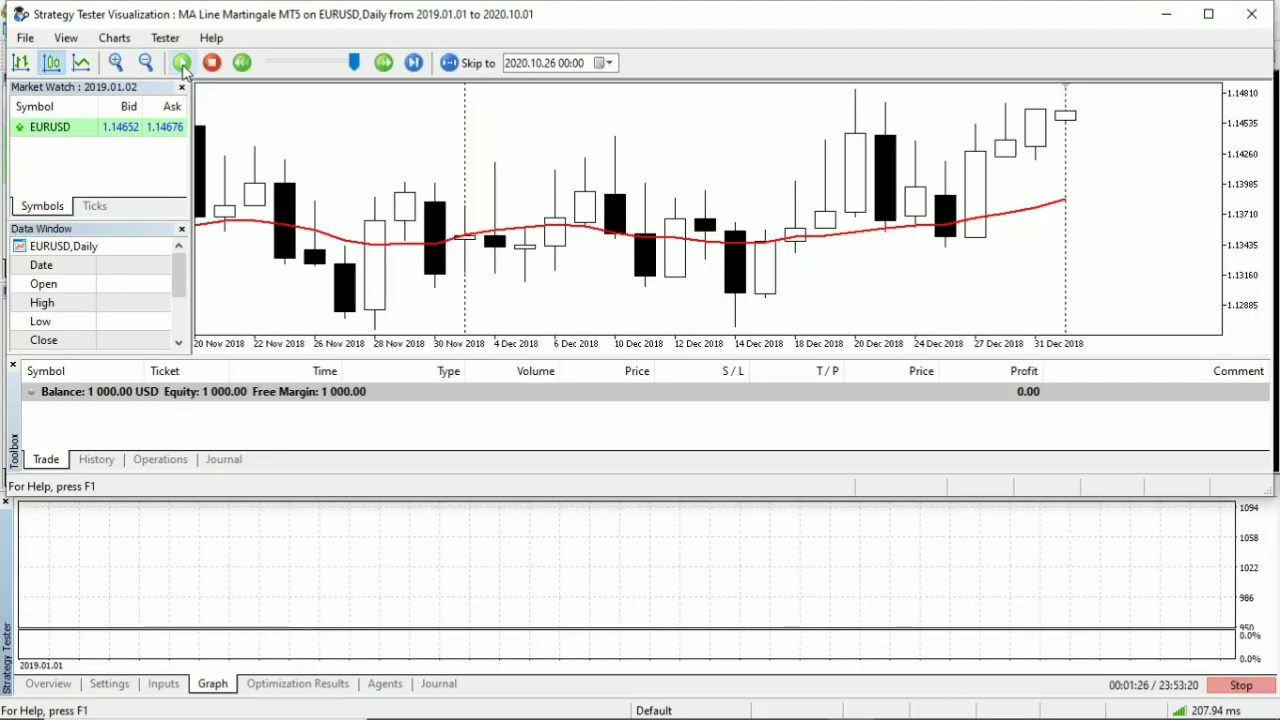
pyautogui.click(385, 64)
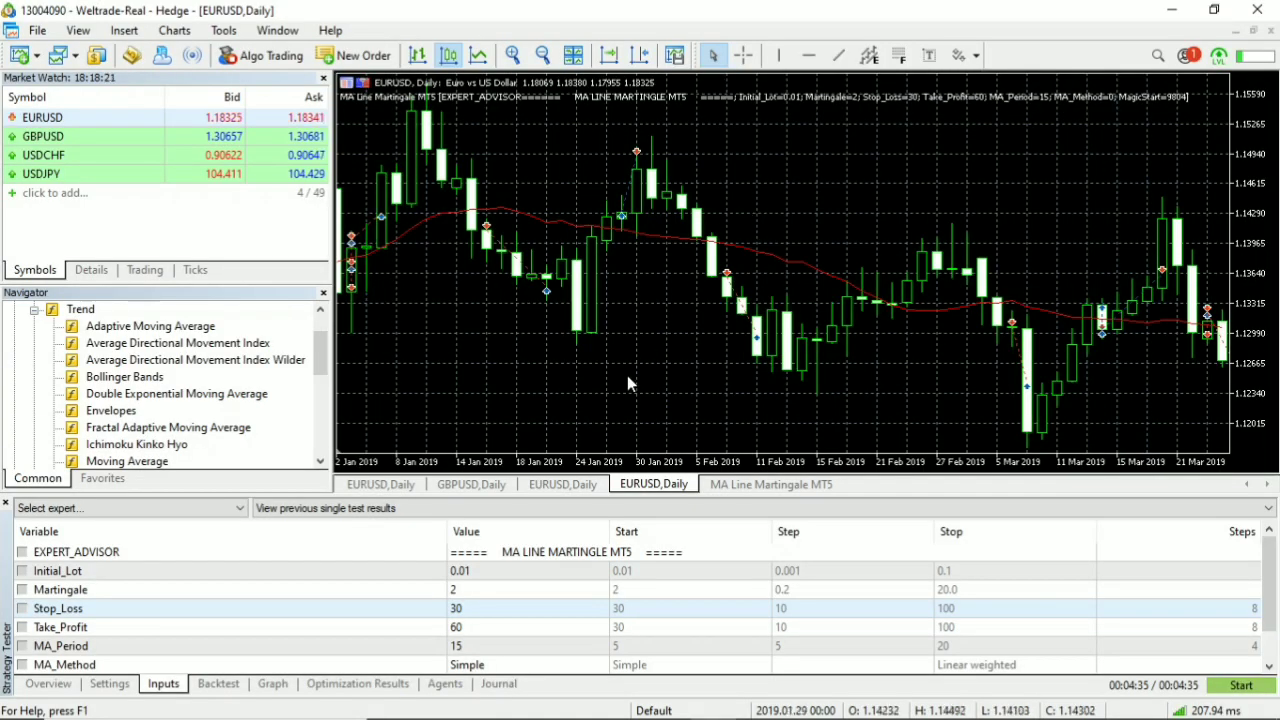
# Step: Set the expert's MA_Period value to 5 and its Stop_Loss value to 40 for the high-risk set
pyautogui.click(473, 646)
pyautogui.click(474, 646)
pyautogui.write('5')
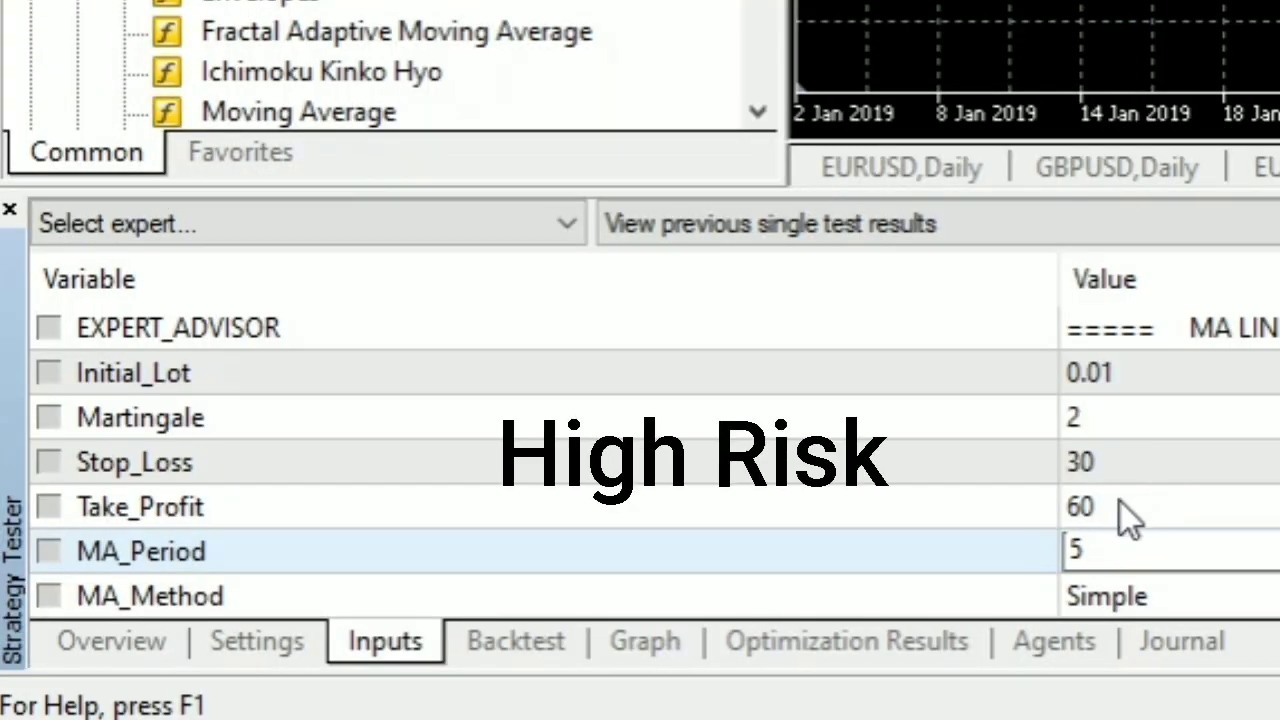
pyautogui.click(1131, 461)
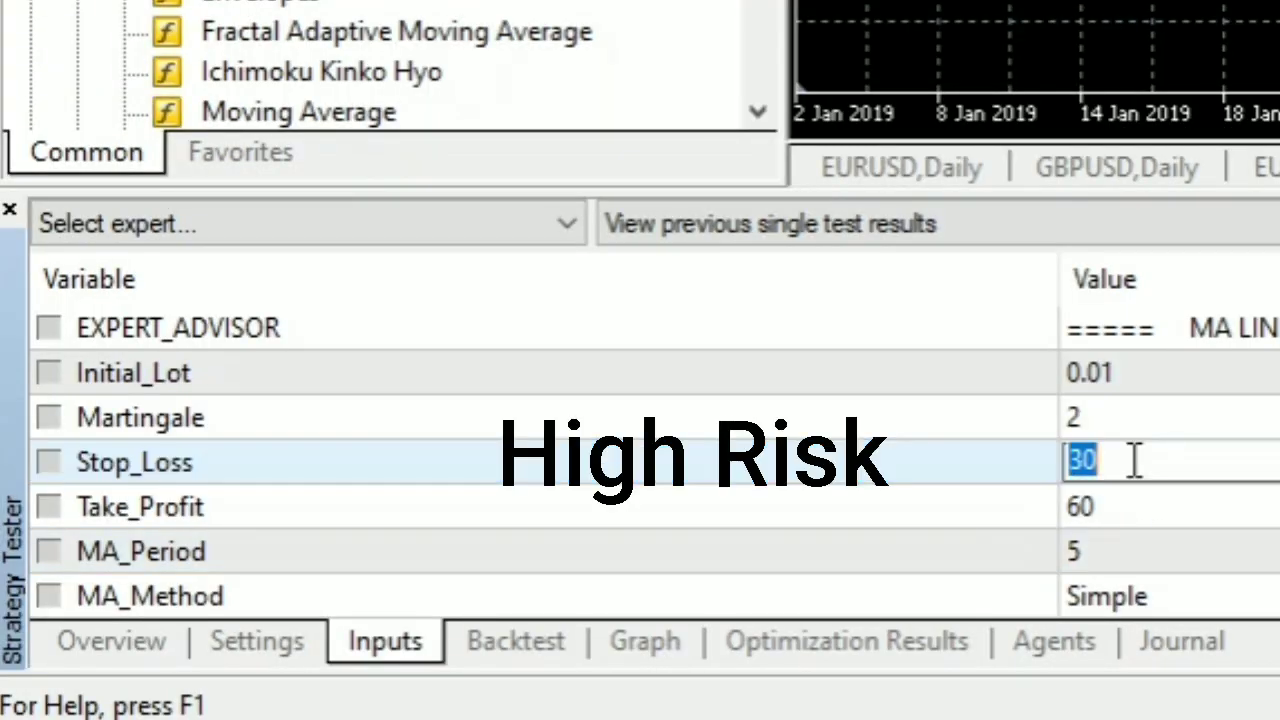
pyautogui.write('4')
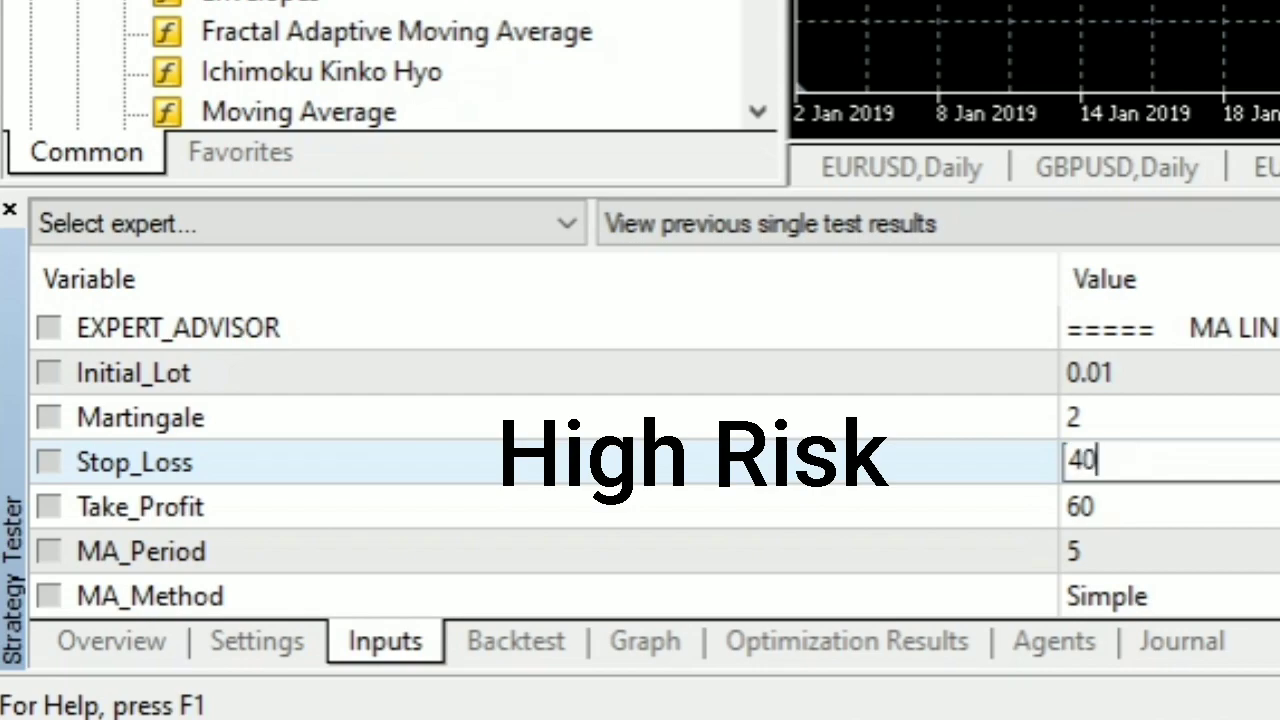
pyautogui.press('Return')
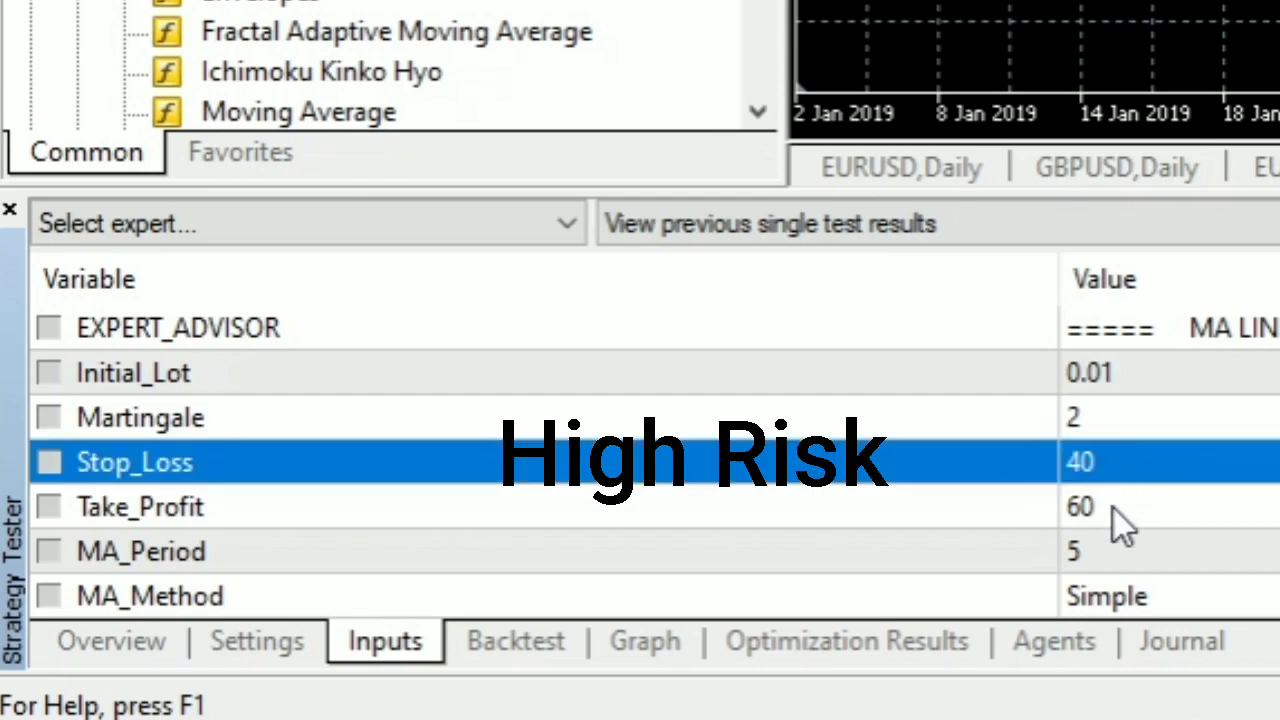
# Step: Set the expert's Take_Profit value to 100 for the high-risk parameter set
pyautogui.click(1114, 509)
pyautogui.write('100')
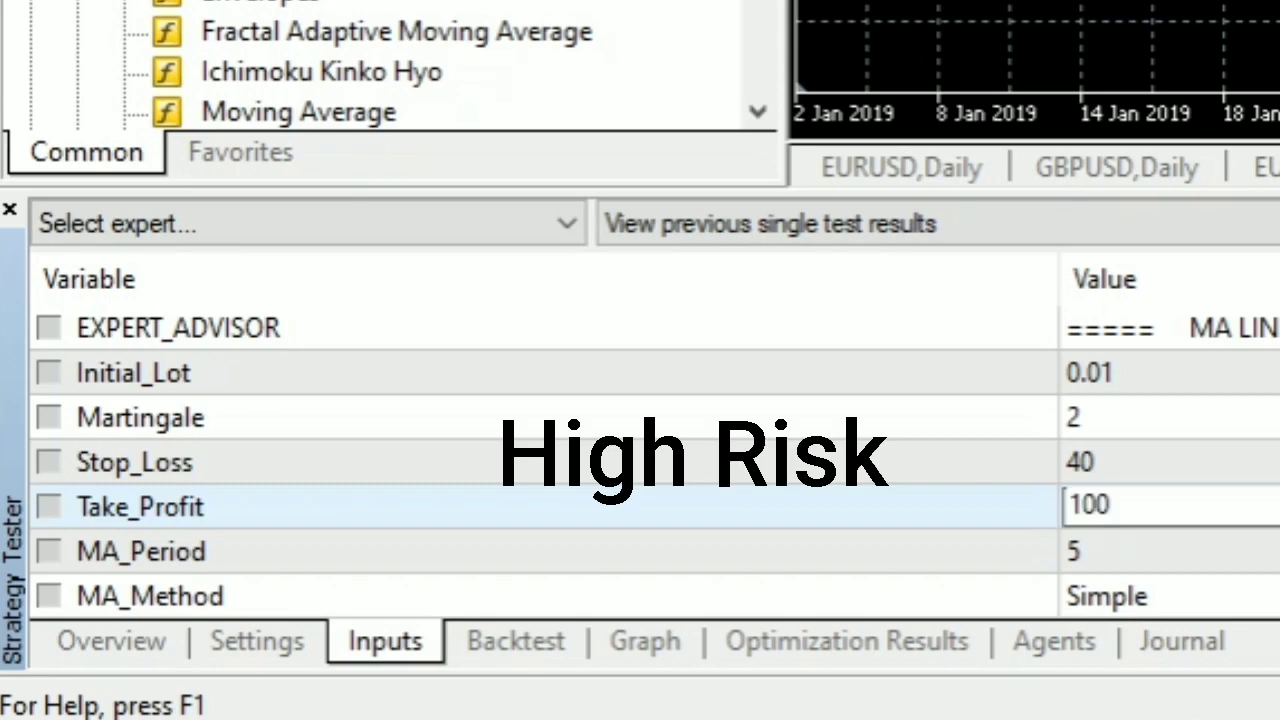
pyautogui.press('Return')
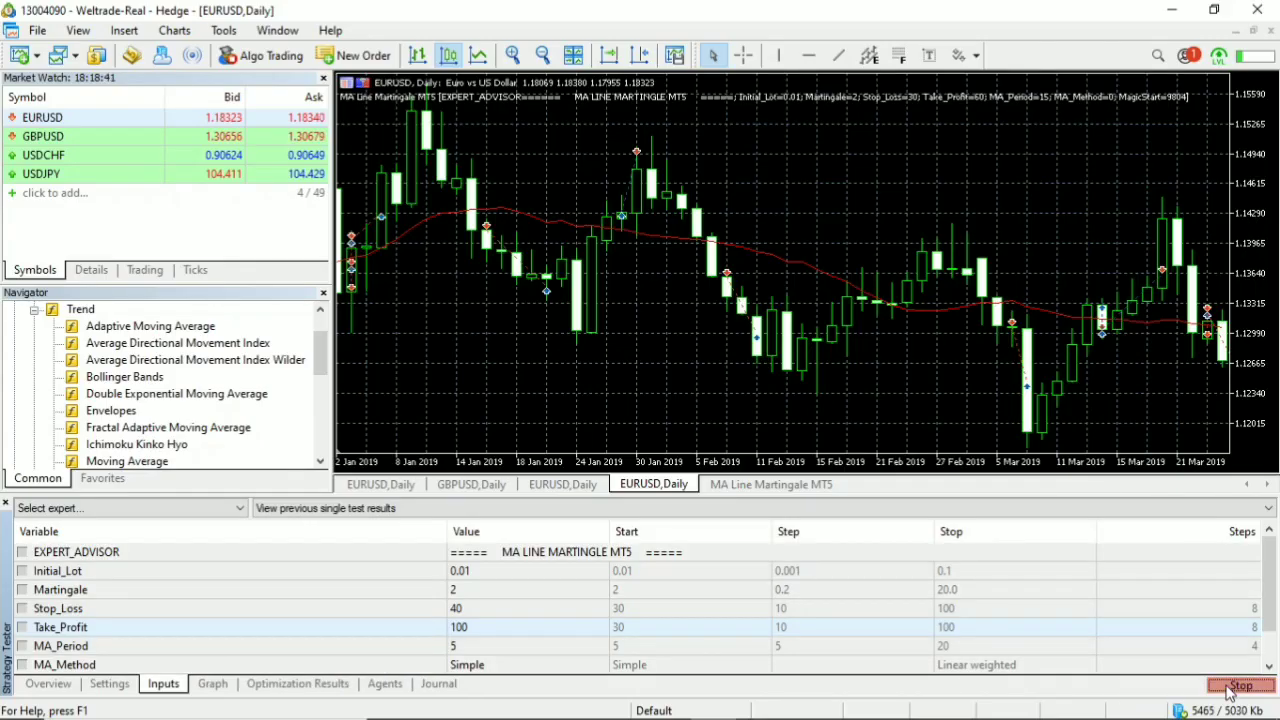
# Step: Start the high-risk visual backtest of the expert, play the visualization and increase its playback speed
pyautogui.click(1238, 686)
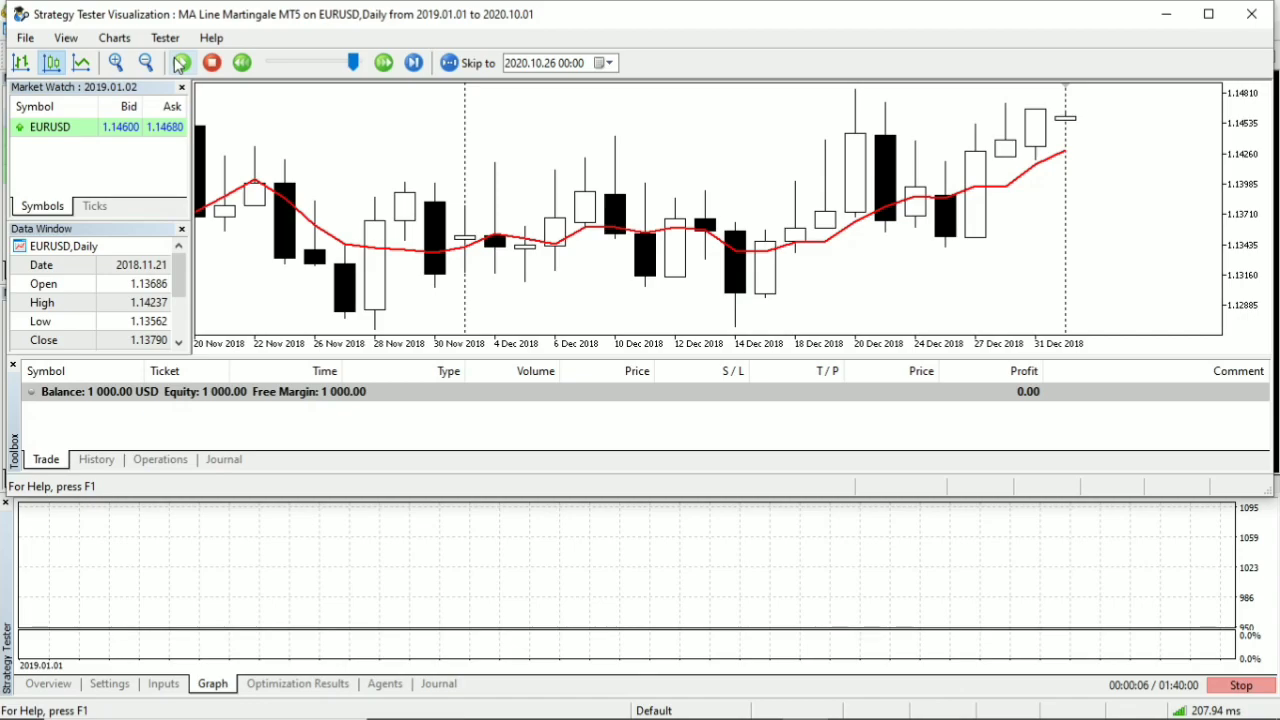
pyautogui.click(181, 63)
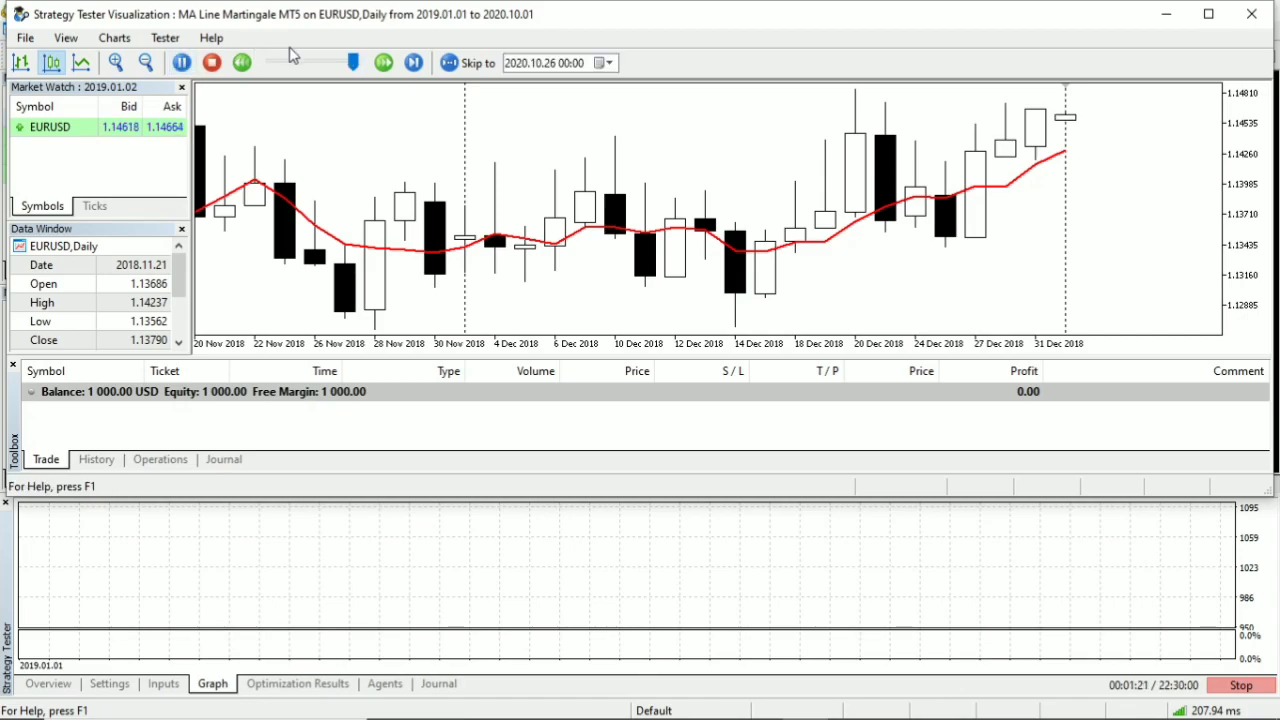
pyautogui.click(383, 64)
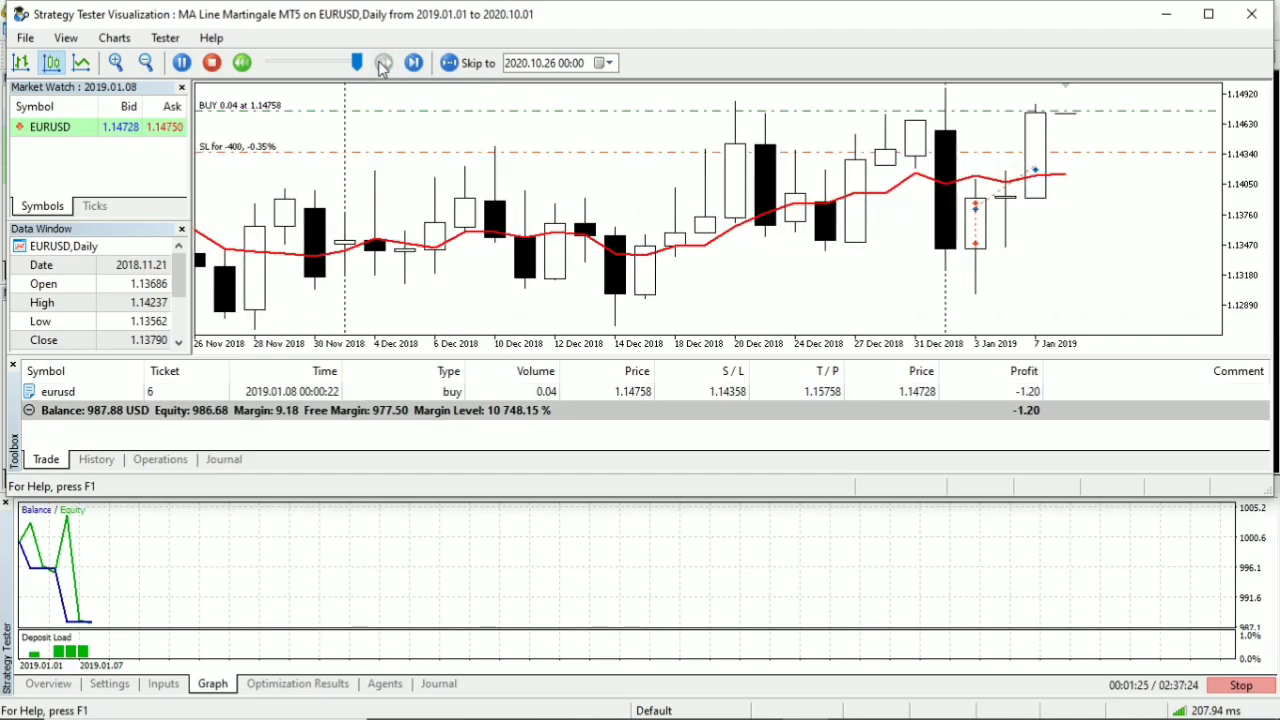